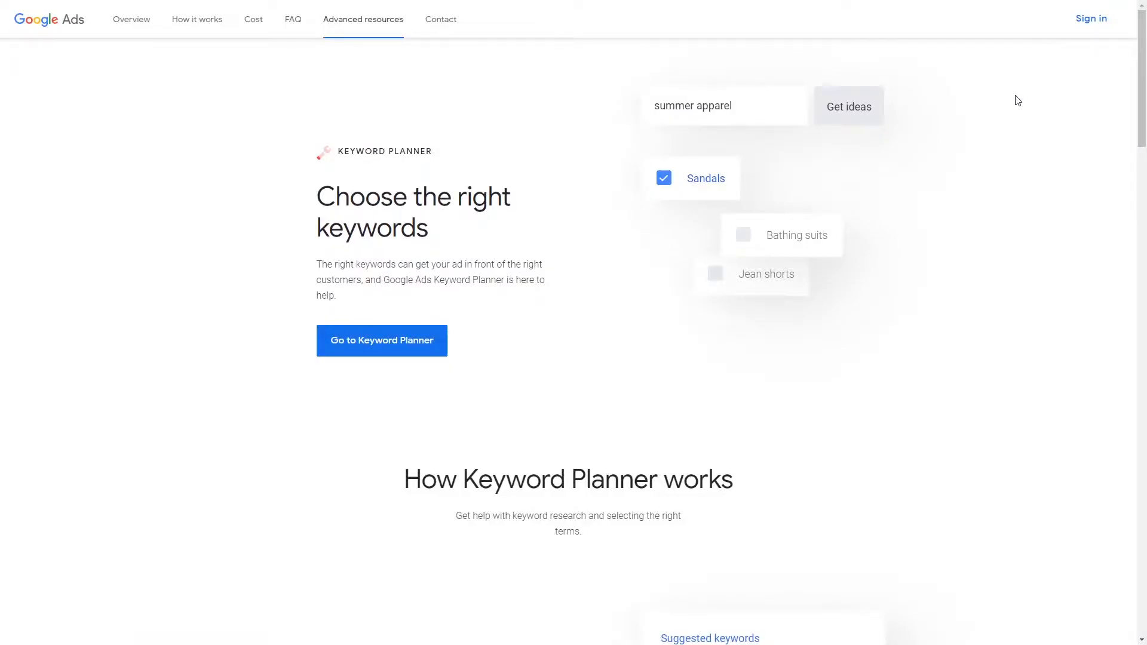
# Step: Look through the Keyword Planner landing page, including how it works and the other tools offered
pyautogui.scroll(-5, 1017, 100)
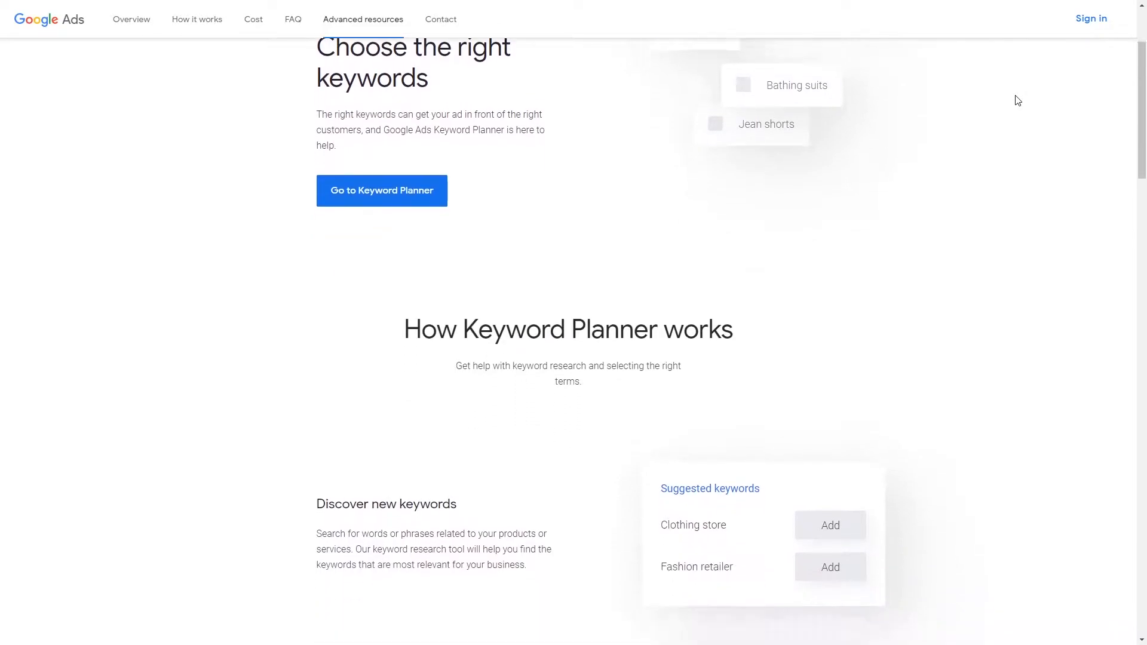
pyautogui.scroll(-7, 1017, 100)
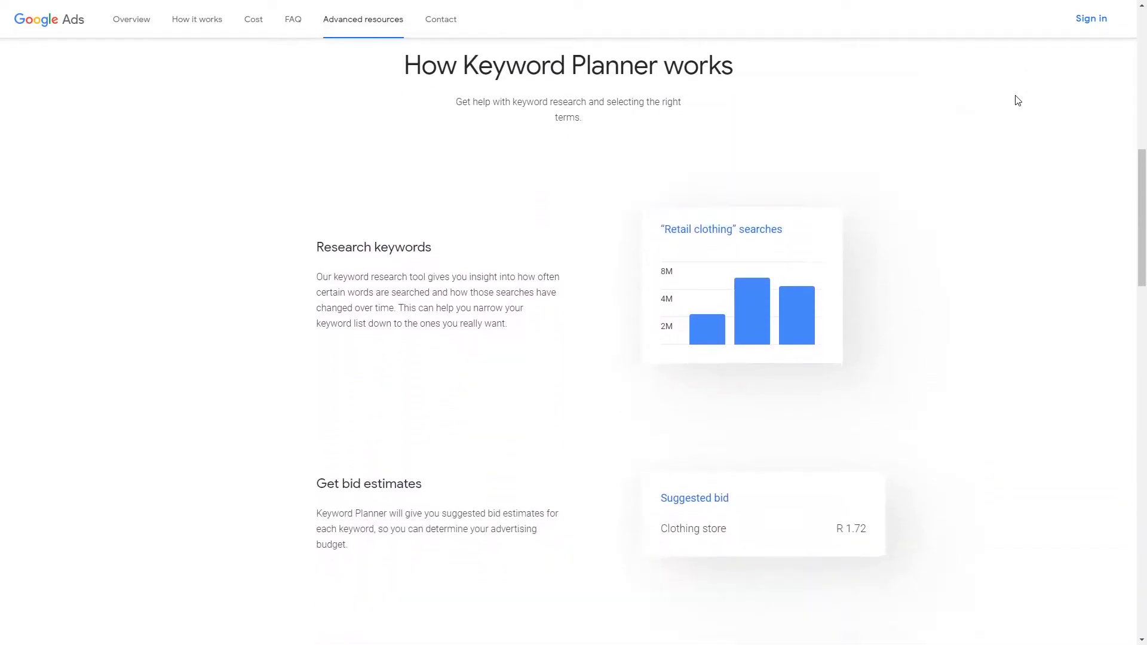
pyautogui.scroll(-10, 1017, 101)
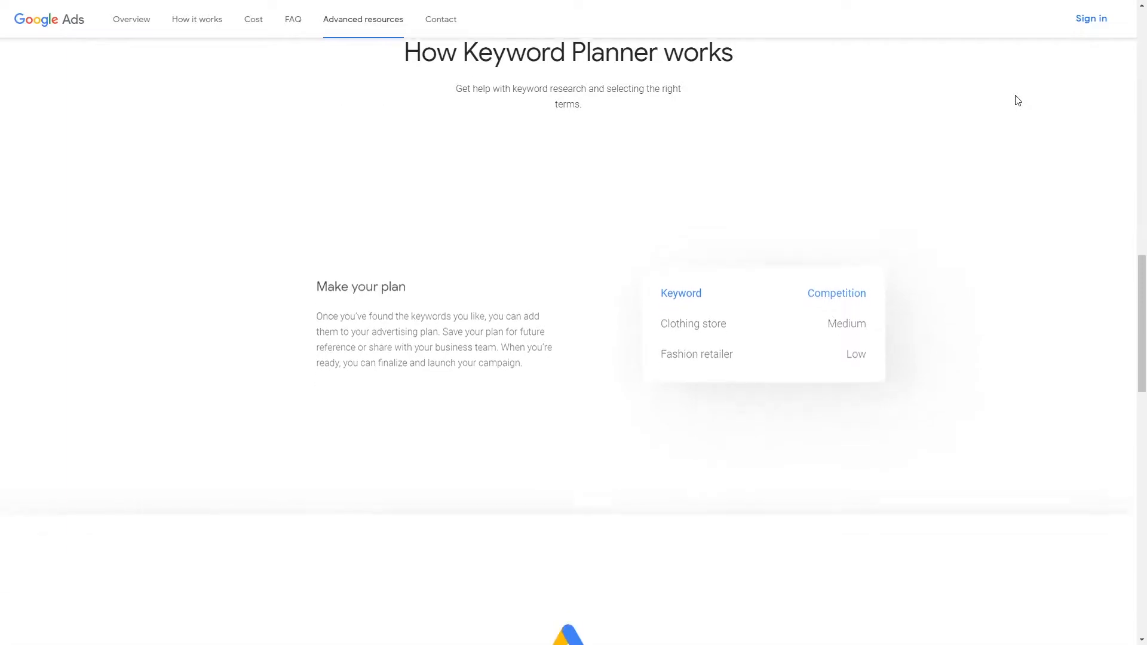
pyautogui.scroll(-9, 1017, 100)
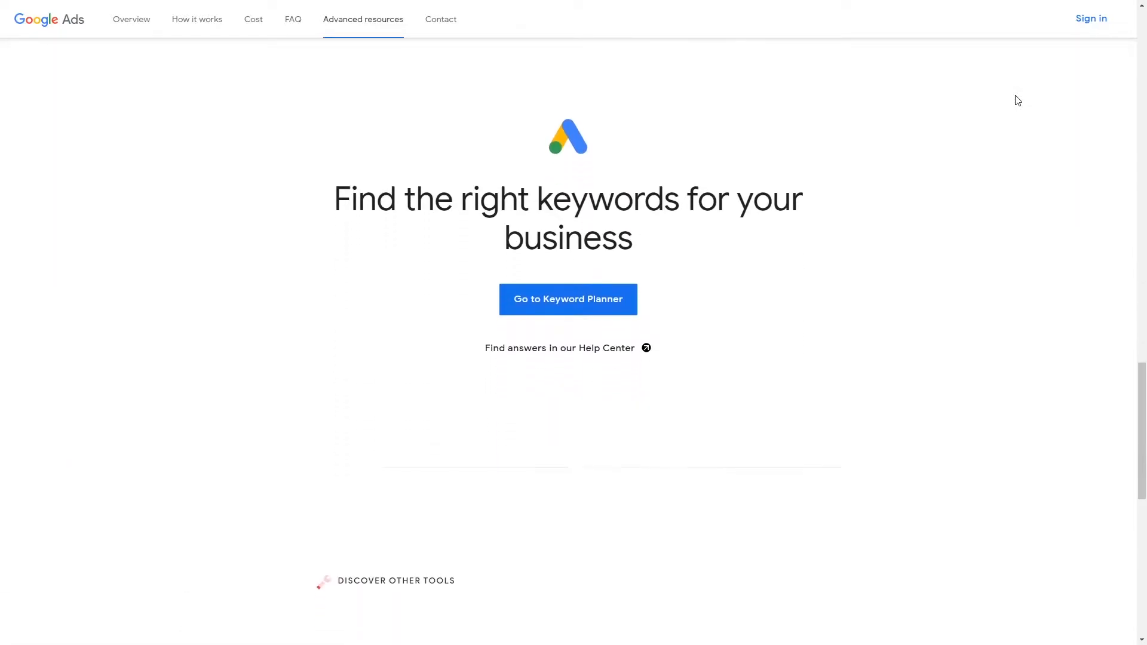
pyautogui.scroll(-5, 1017, 101)
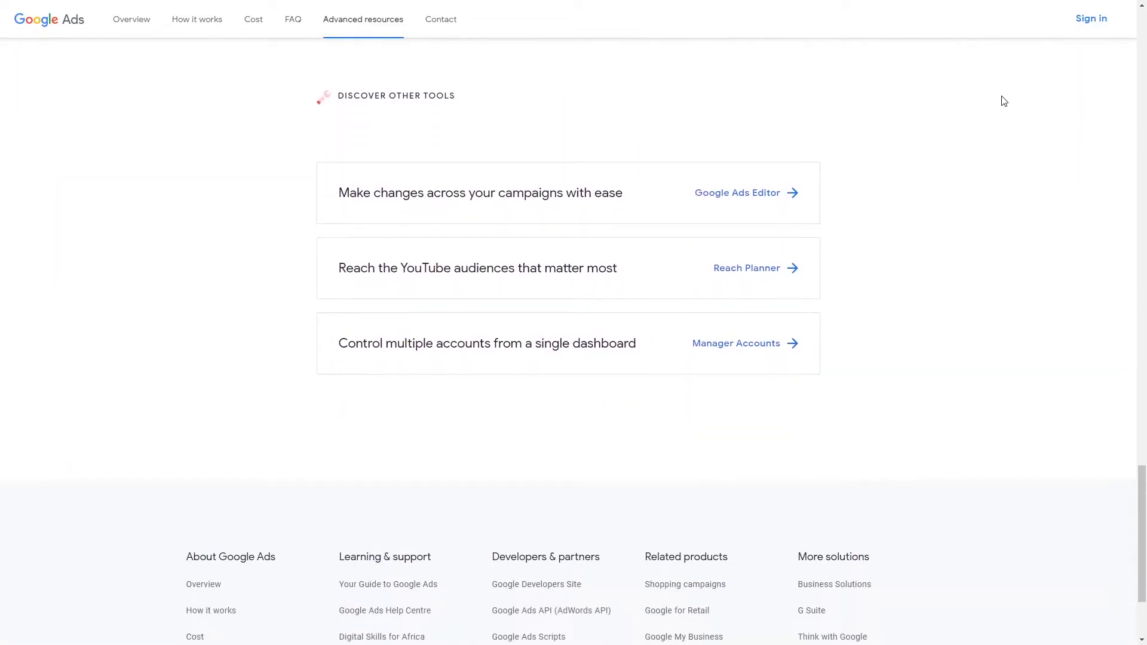
pyautogui.scroll(4, 1002, 102)
pyautogui.scroll(11, 1004, 101)
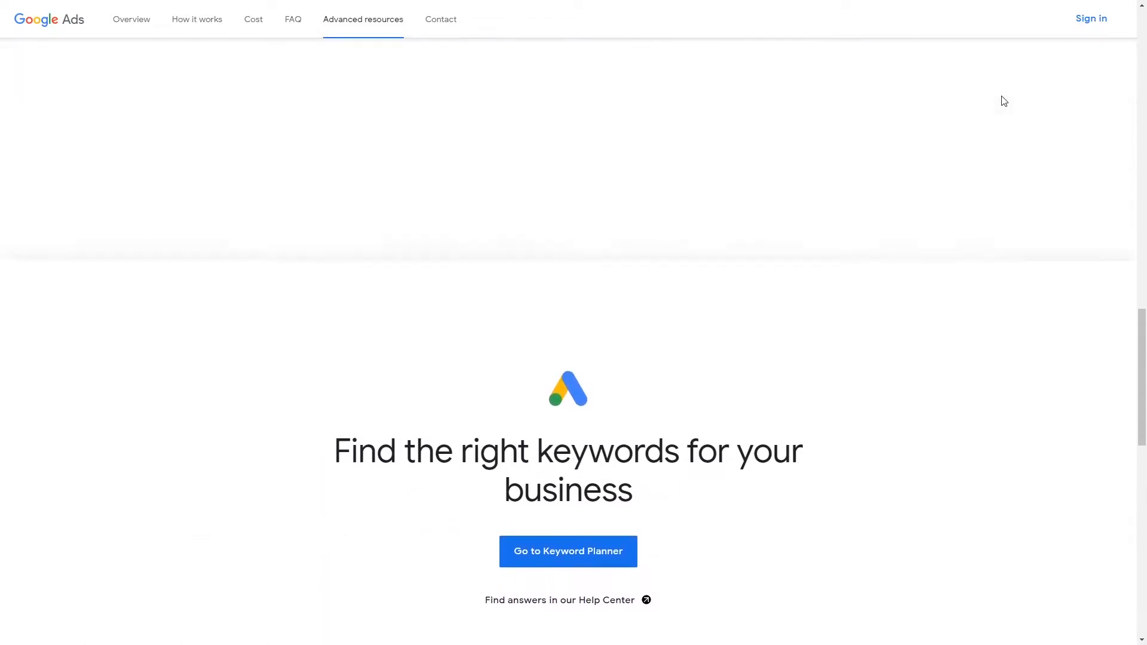
pyautogui.scroll(12, 1003, 102)
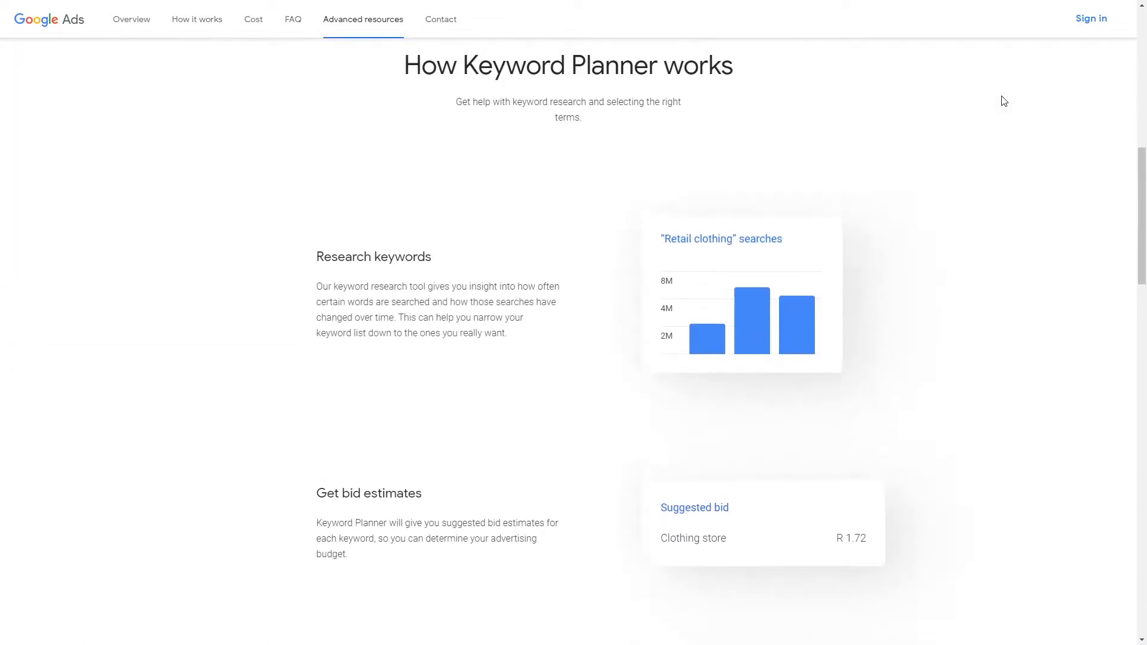
pyautogui.scroll(6, 1003, 102)
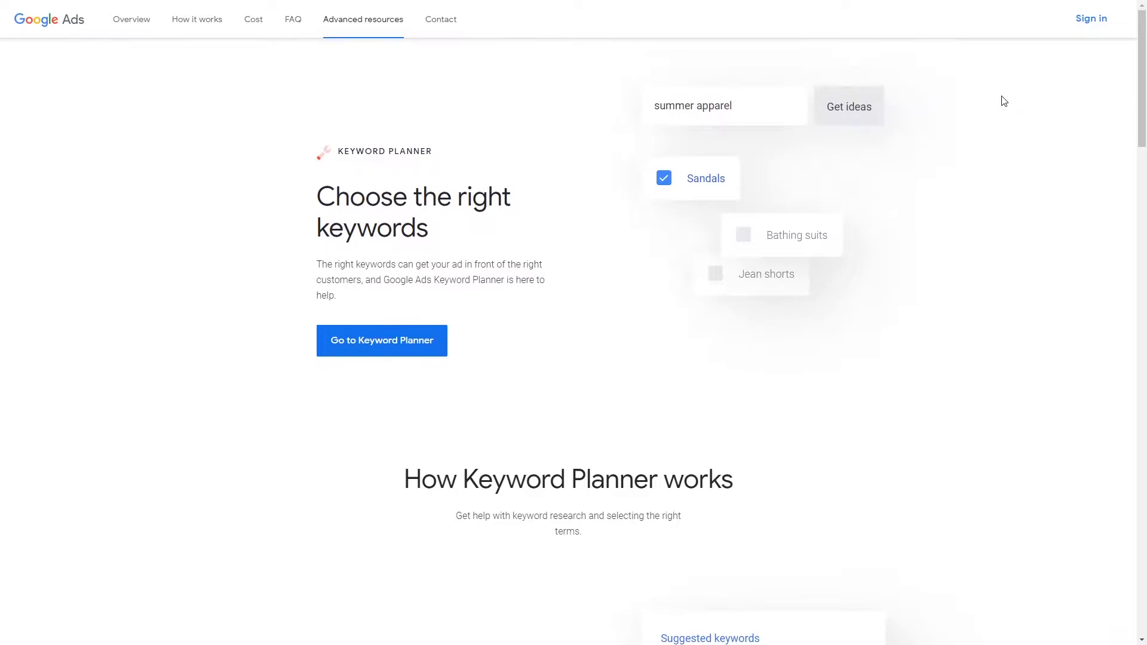
pyautogui.scroll(-14, 1003, 102)
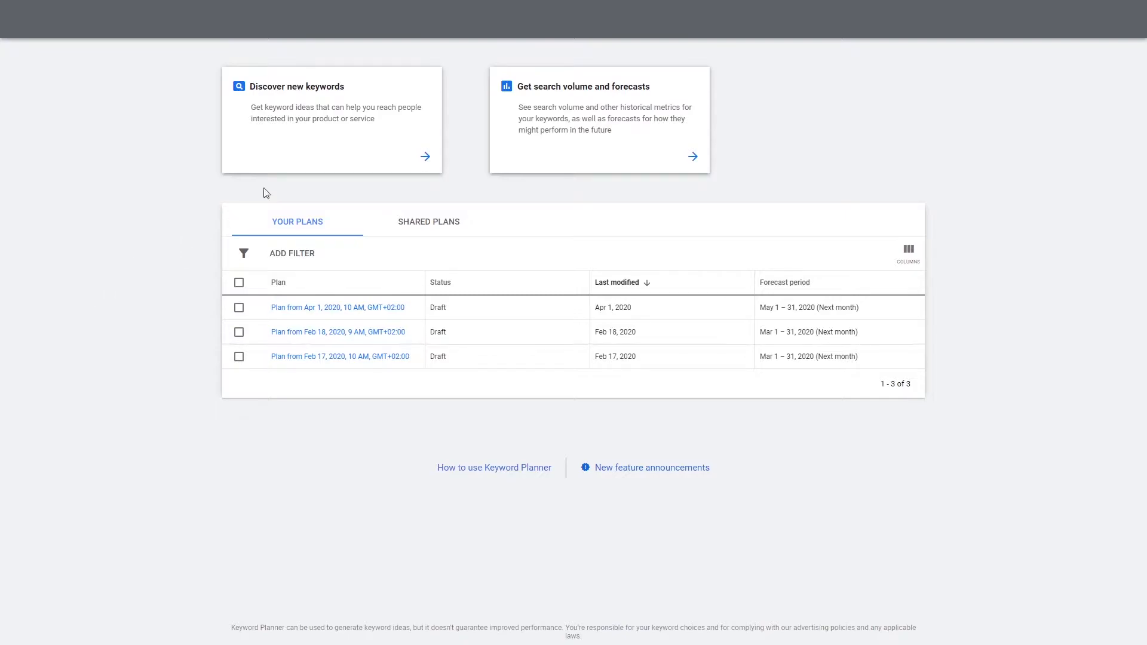
# Step: Discover new keywords starting from the keyword "car insurance" and get the results
pyautogui.click(325, 118)
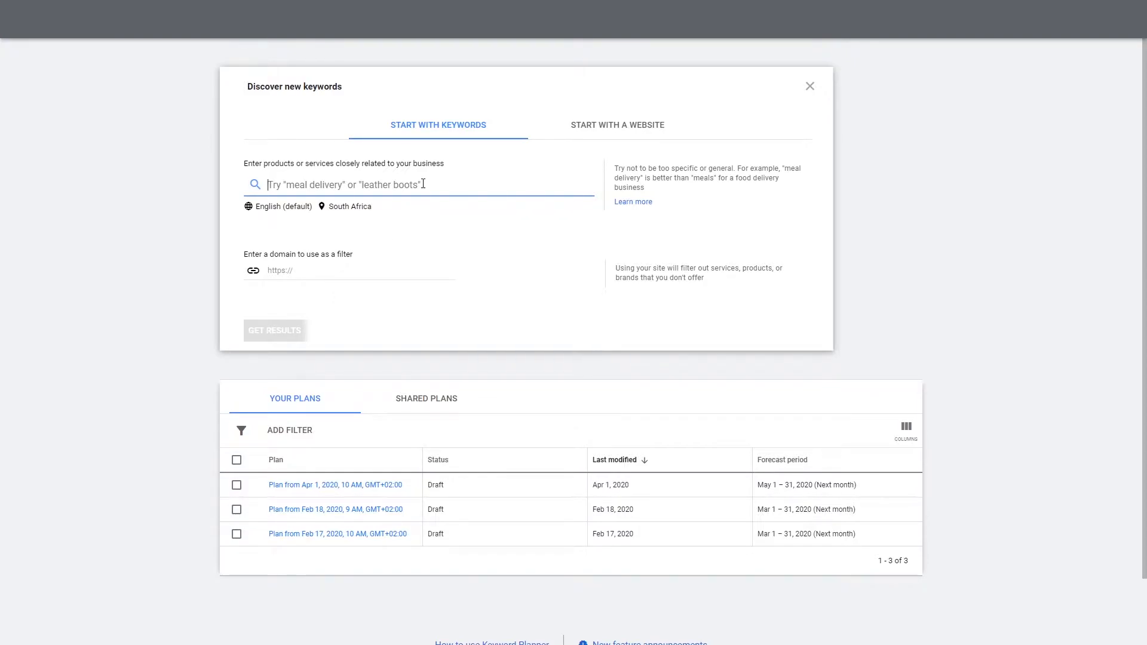
pyautogui.write('car insurance')
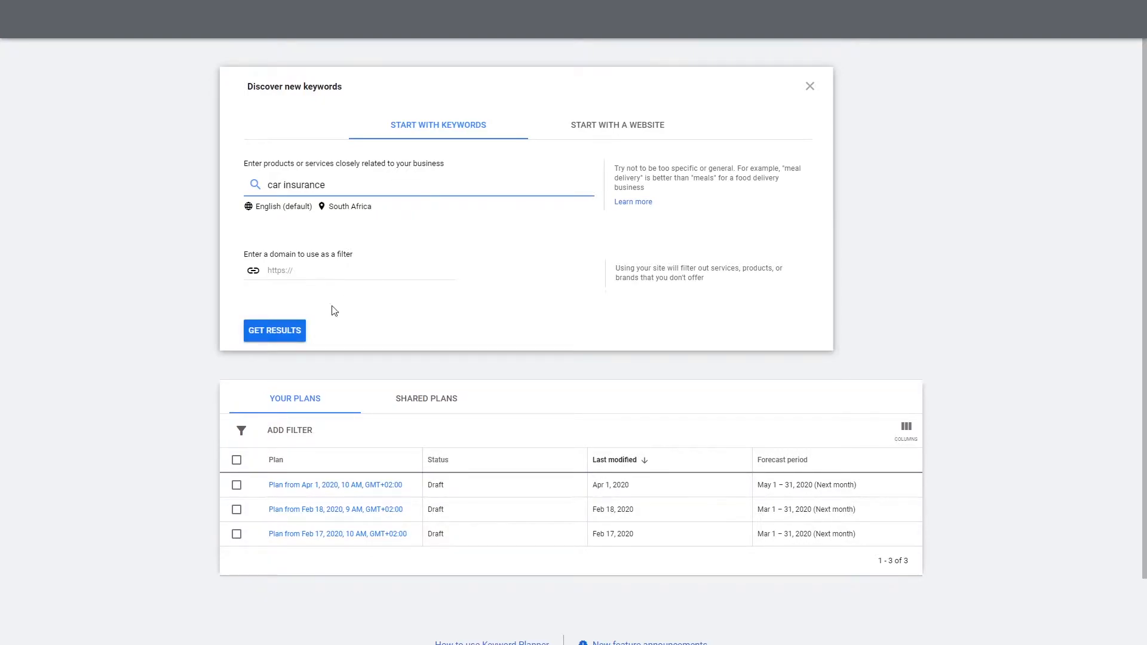
pyautogui.click(298, 332)
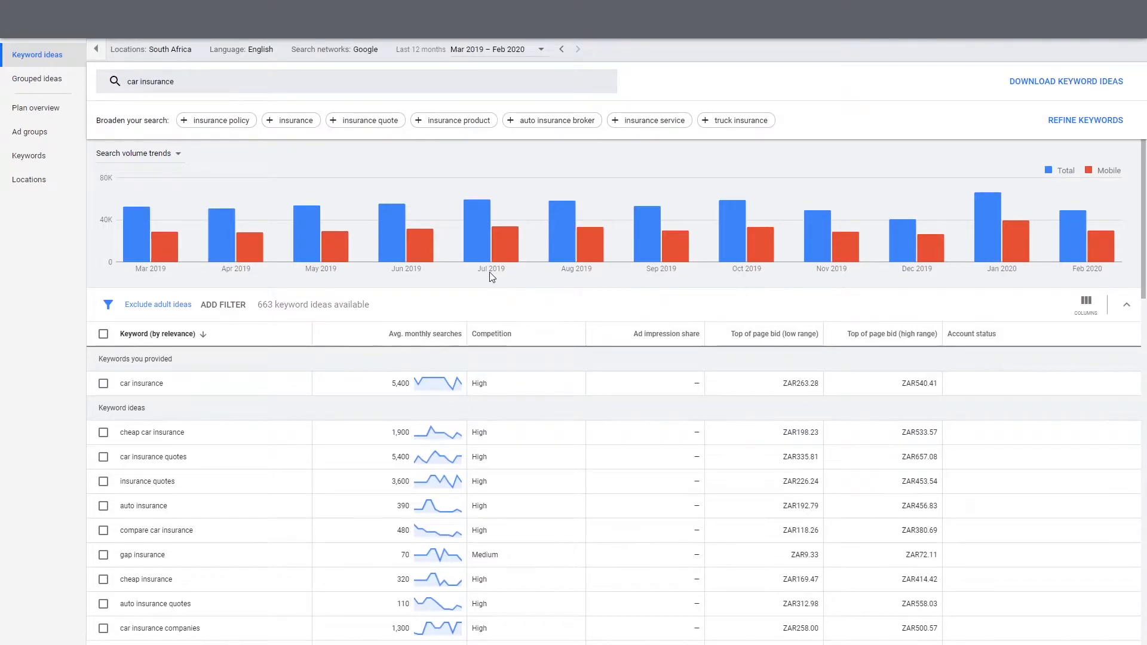
# Step: Examine the search volume trends and the average monthly searches, competition and top-of-page bids for "car insurance"
pyautogui.moveTo(483, 263)
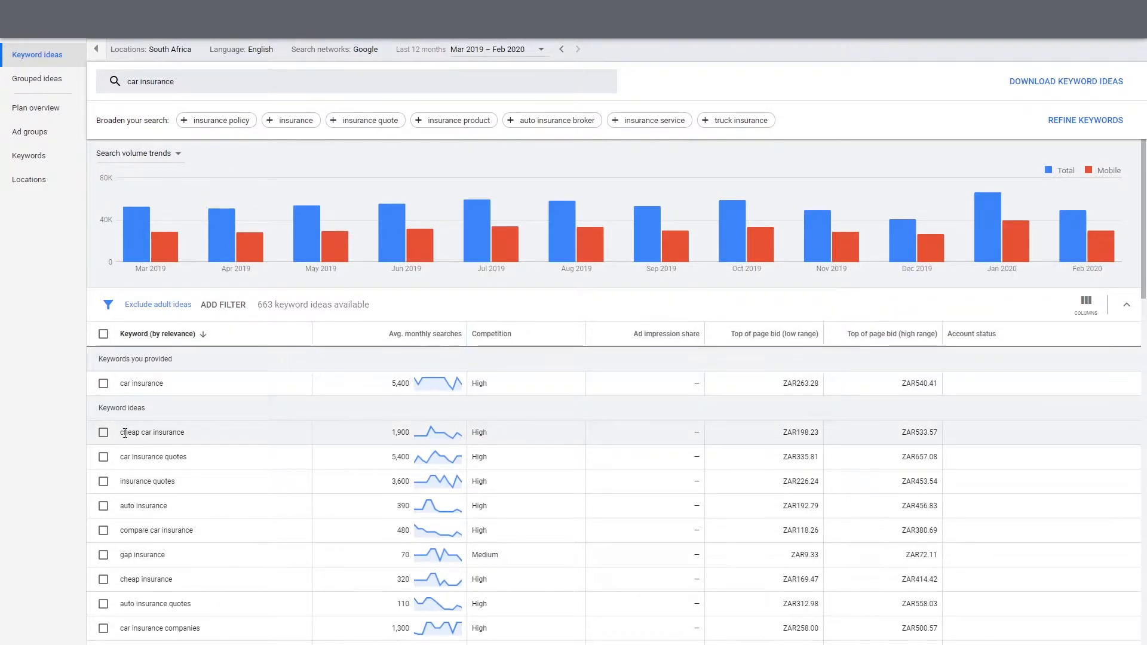
pyautogui.moveTo(438, 339)
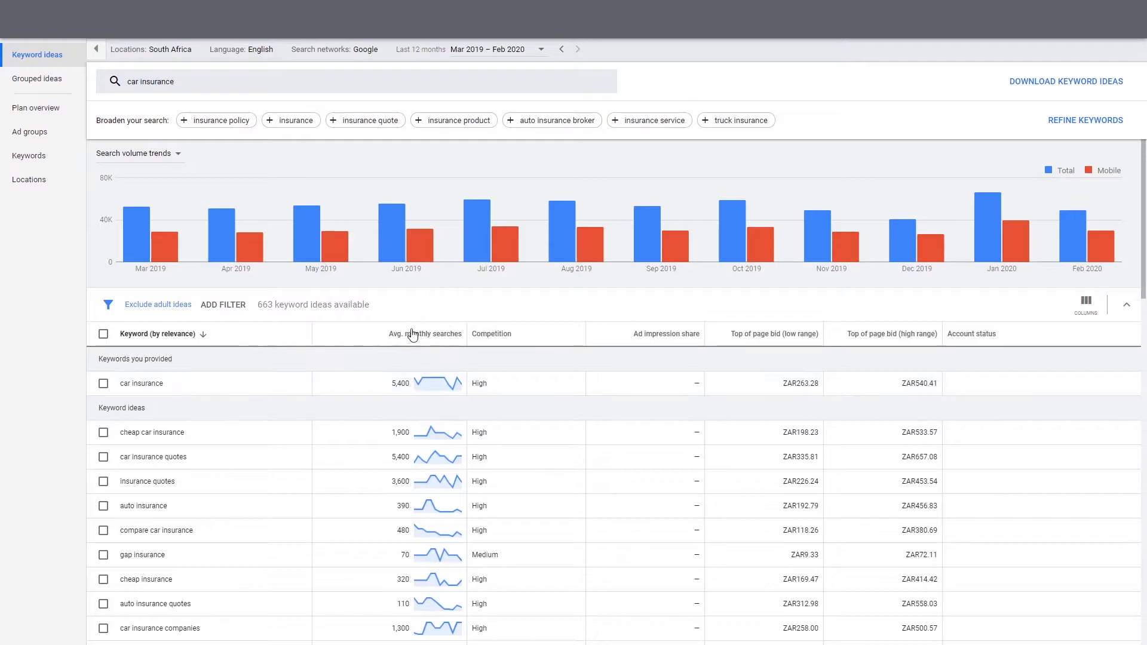
pyautogui.moveTo(398, 382); pyautogui.dragTo(444, 390)
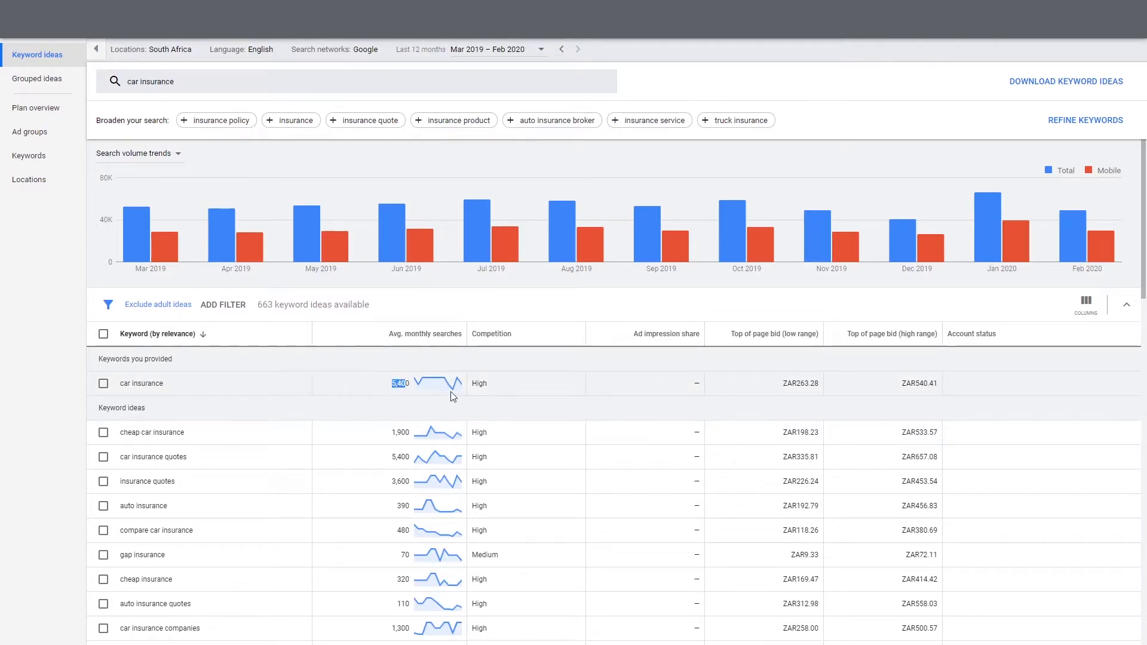
pyautogui.moveTo(445, 390)
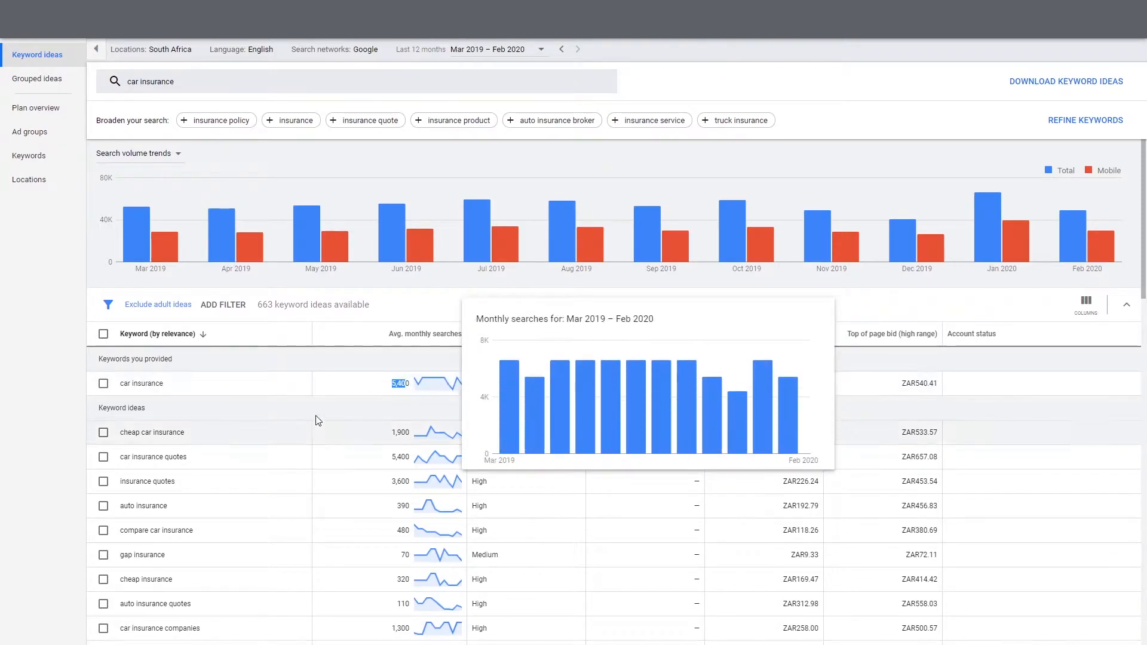
pyautogui.moveTo(473, 383); pyautogui.dragTo(485, 384)
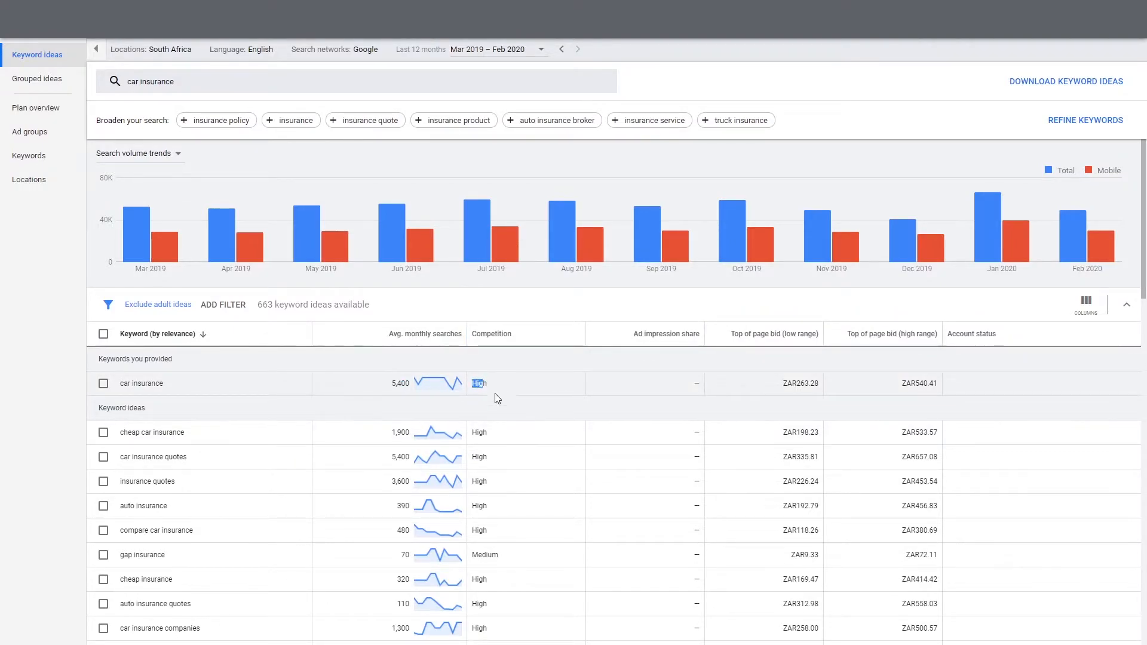
pyautogui.moveTo(776, 339)
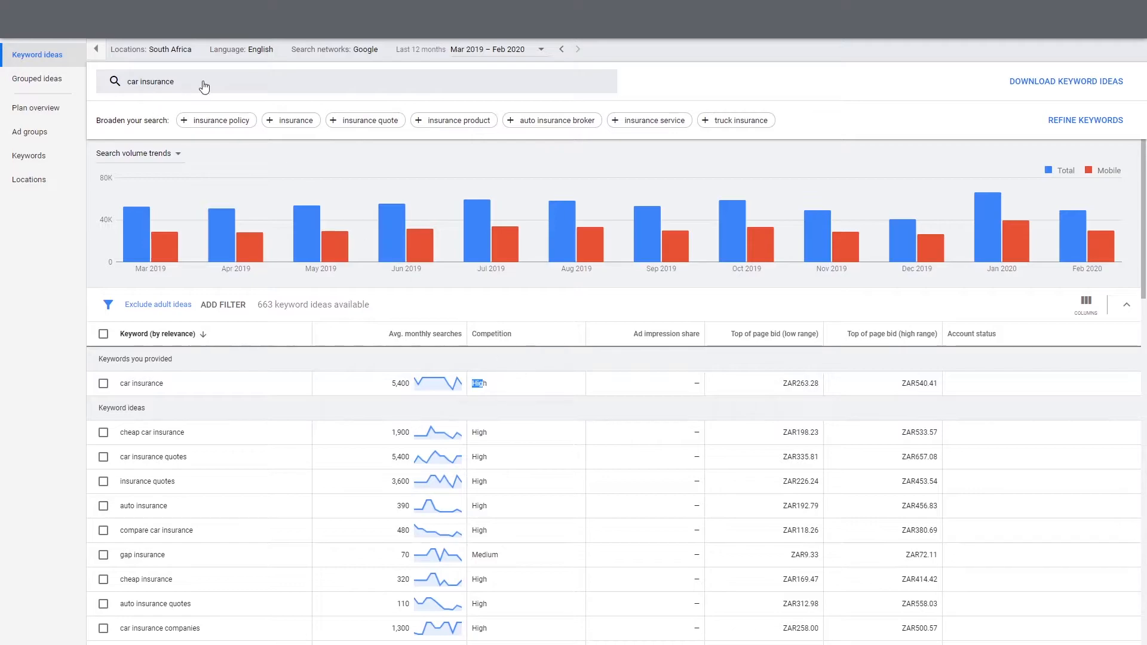
# Step: Replace the searched keyword with "lounge furniture" and get its keyword ideas
pyautogui.click(154, 79)
pyautogui.click(205, 141)
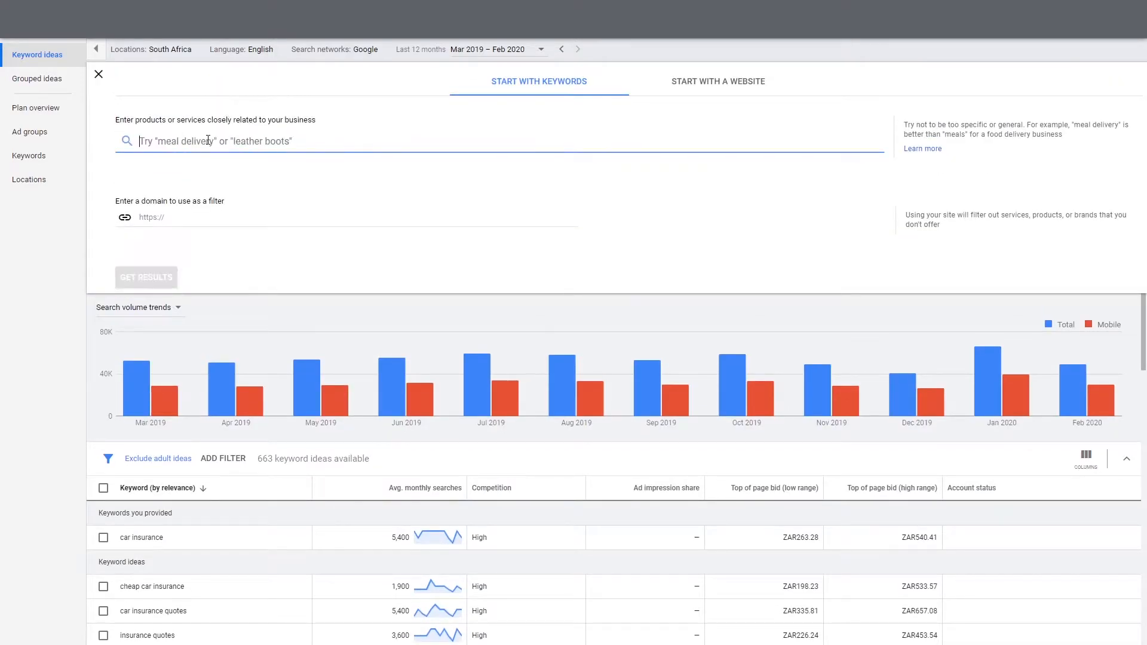
pyautogui.write('lounge ')
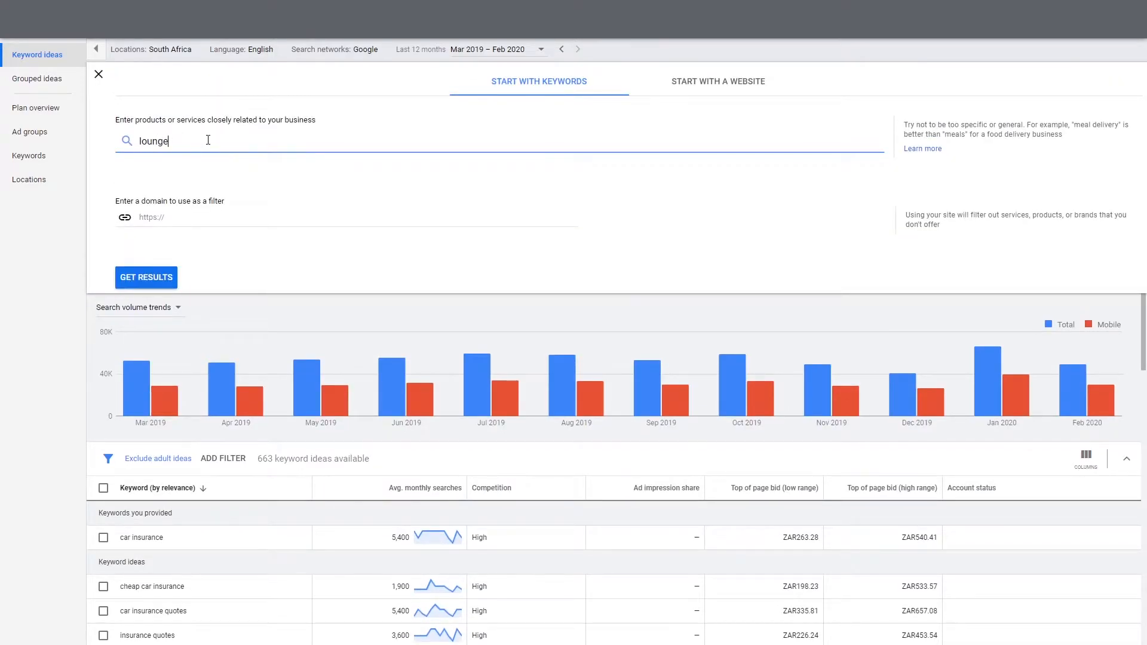
pyautogui.write('furniture')
pyautogui.press('Return')
pyautogui.click(148, 280)
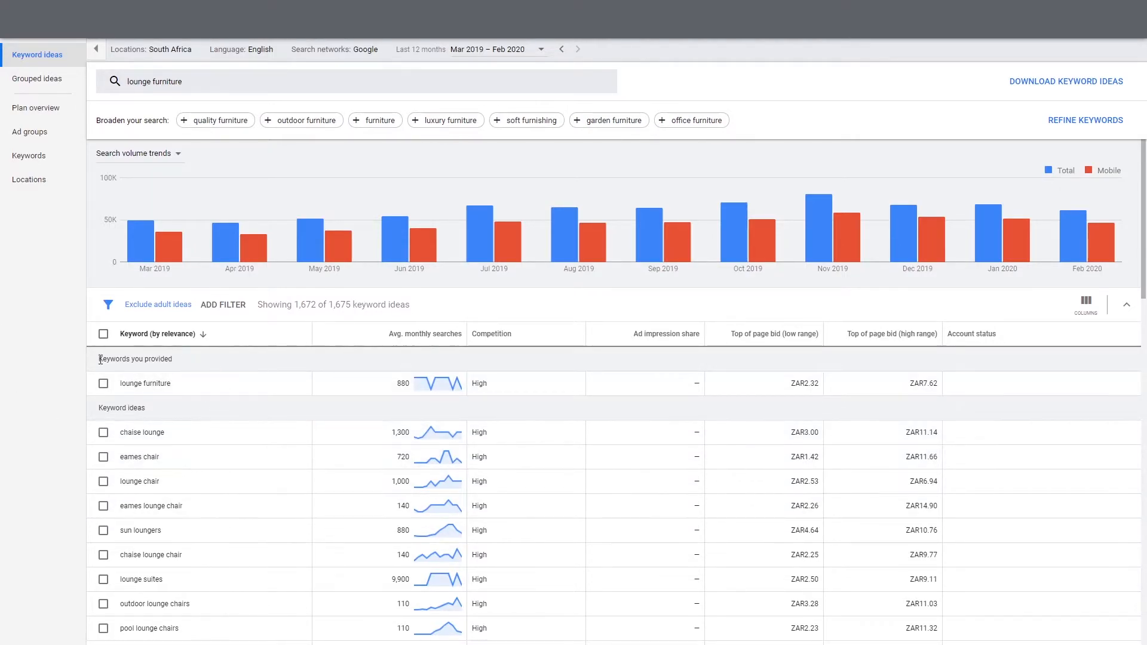
# Step: Review the list of keyword ideas for "lounge furniture" with their monthly searches and competition
pyautogui.scroll(-5, 168, 412)
pyautogui.scroll(-4, 154, 398)
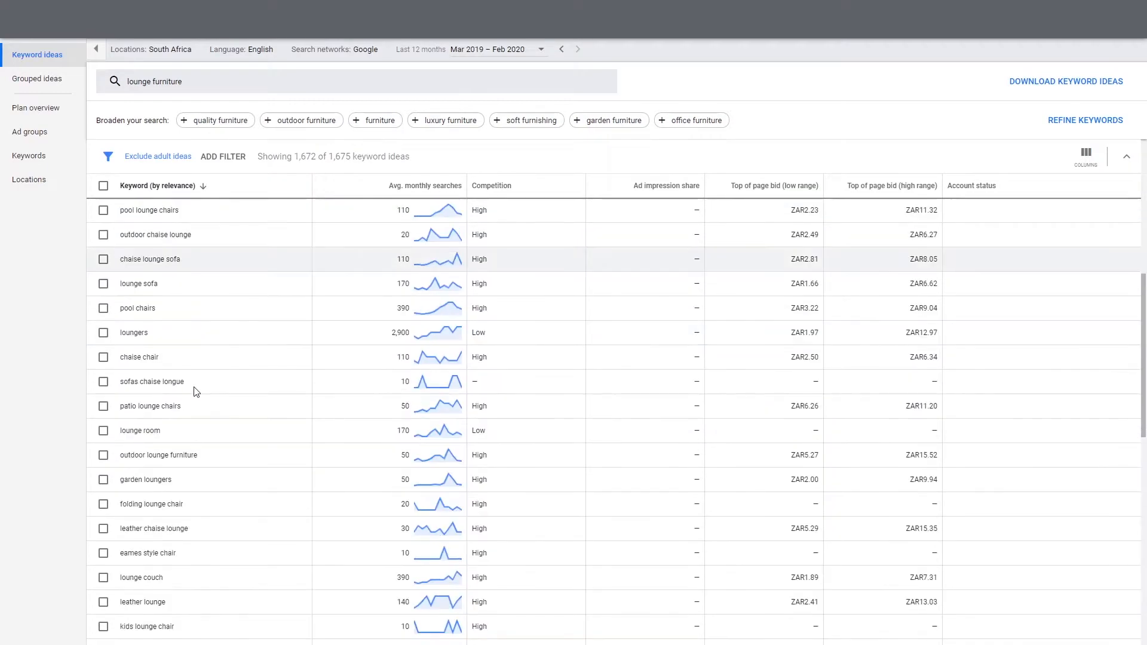
pyautogui.scroll(10, 193, 519)
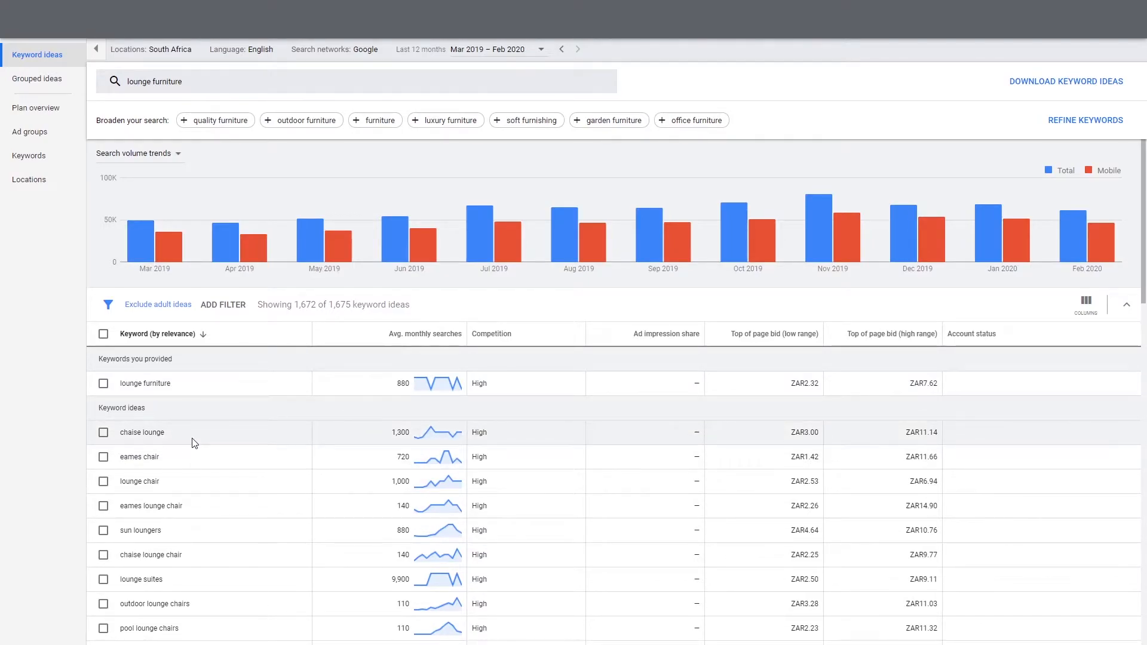
pyautogui.scroll(-1, 168, 449)
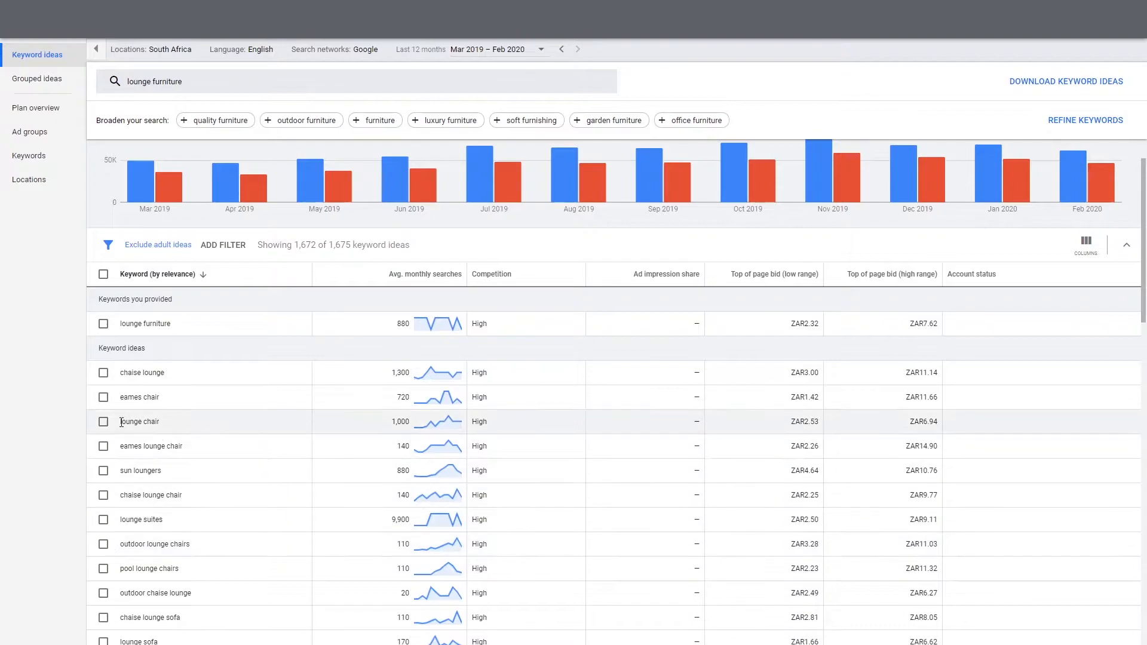
pyautogui.scroll(-2, 209, 478)
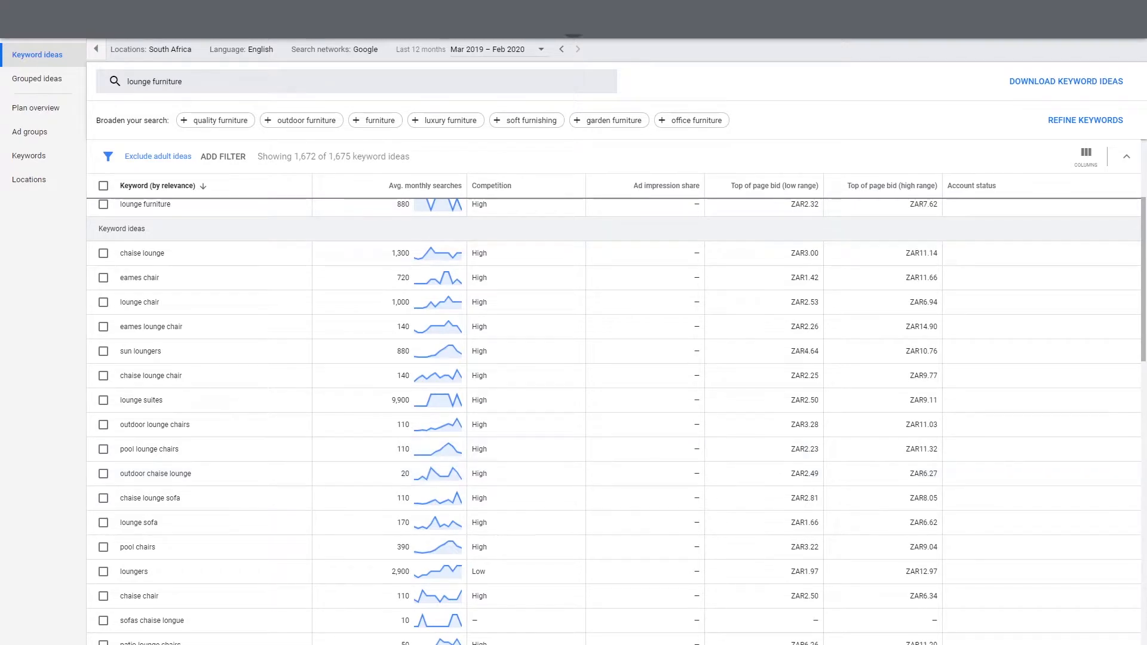
# Step: Remove "lounge furniture" from the search and get keyword ideas for "running shoes" instead
pyautogui.click(212, 82)
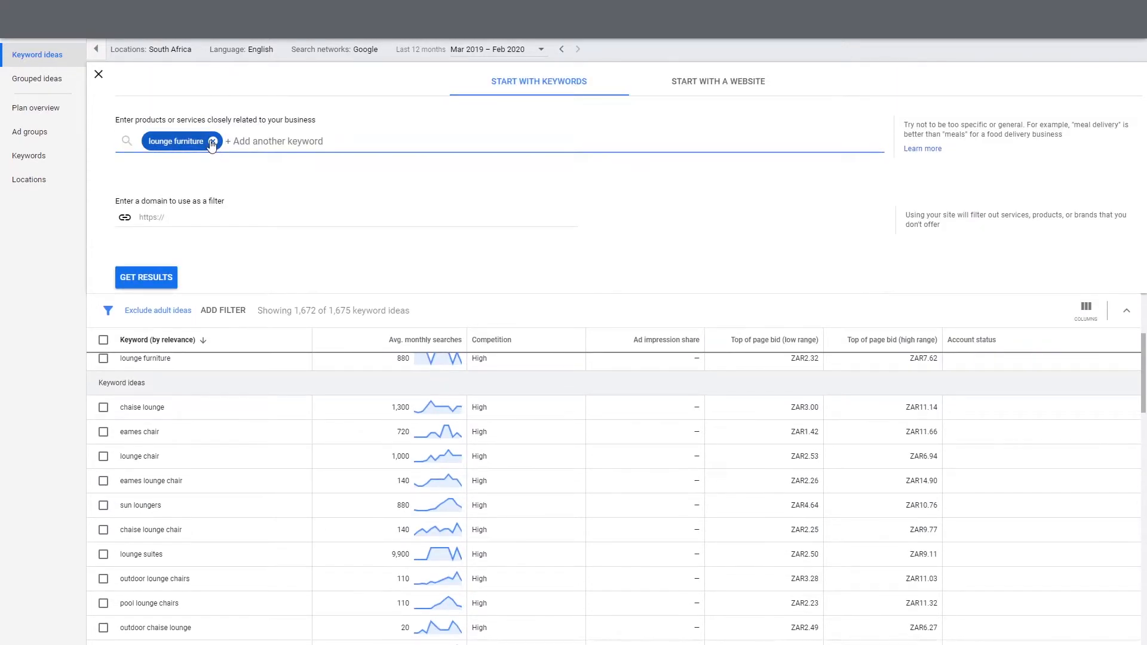
pyautogui.click(212, 142)
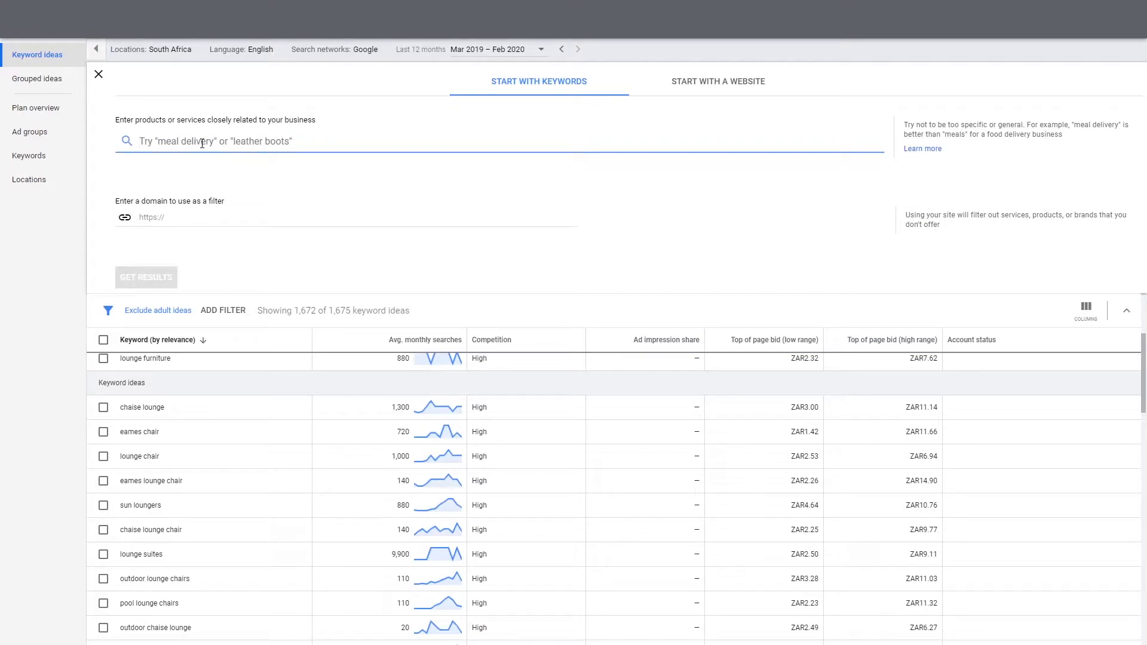
pyautogui.write('c')
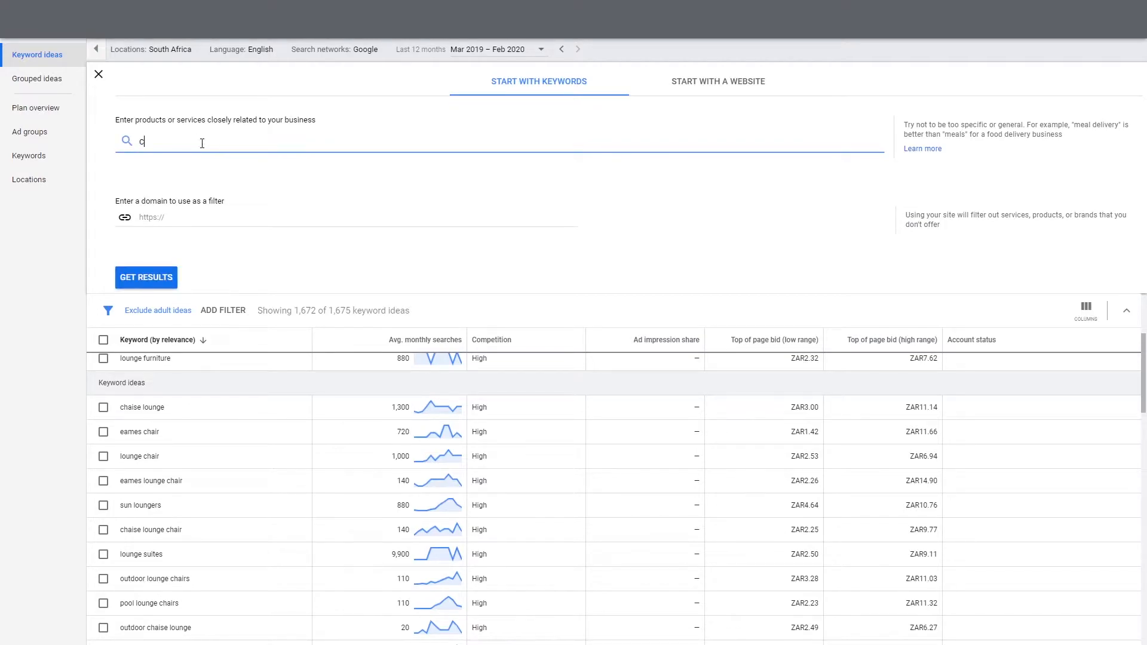
pyautogui.press('BackSpace')
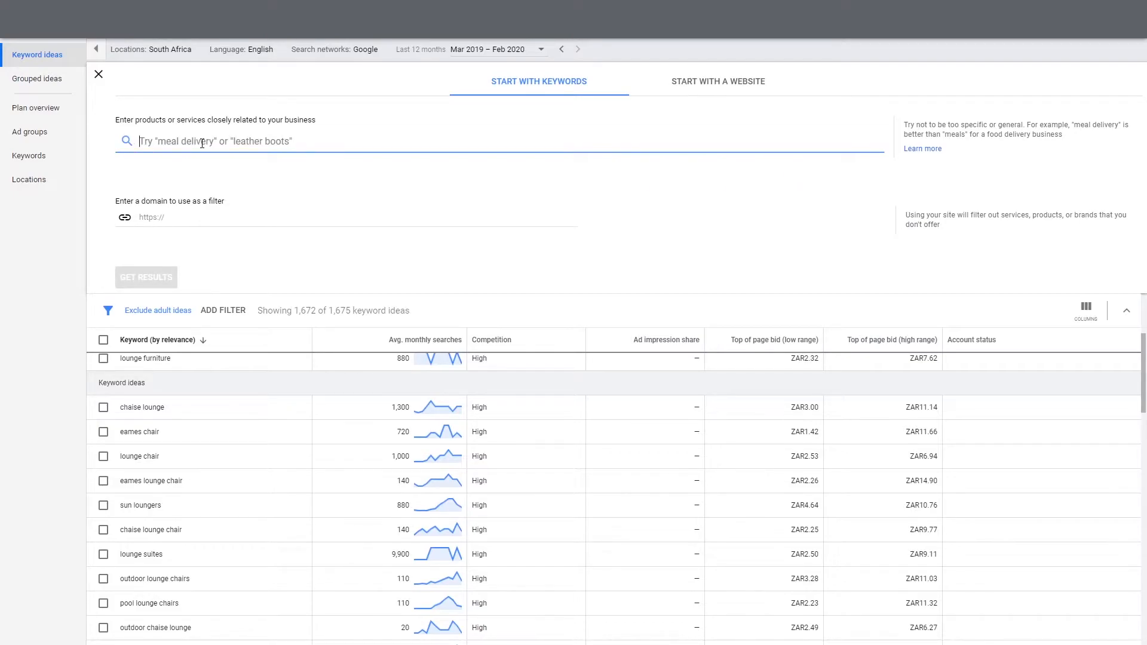
pyautogui.write('running')
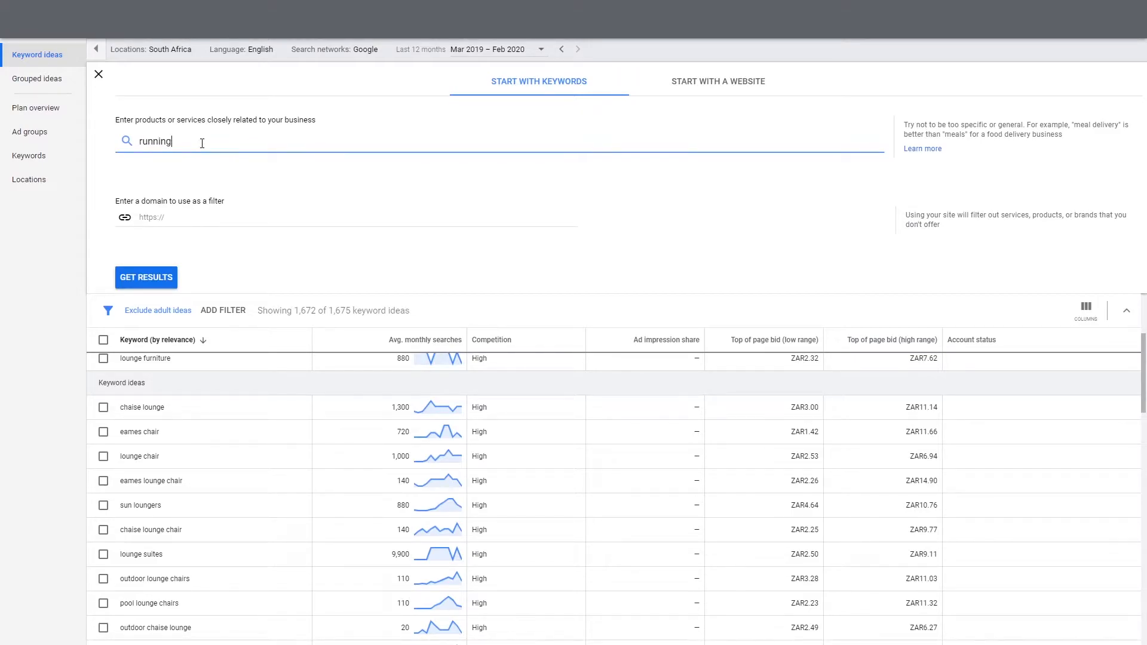
pyautogui.write(' shoes')
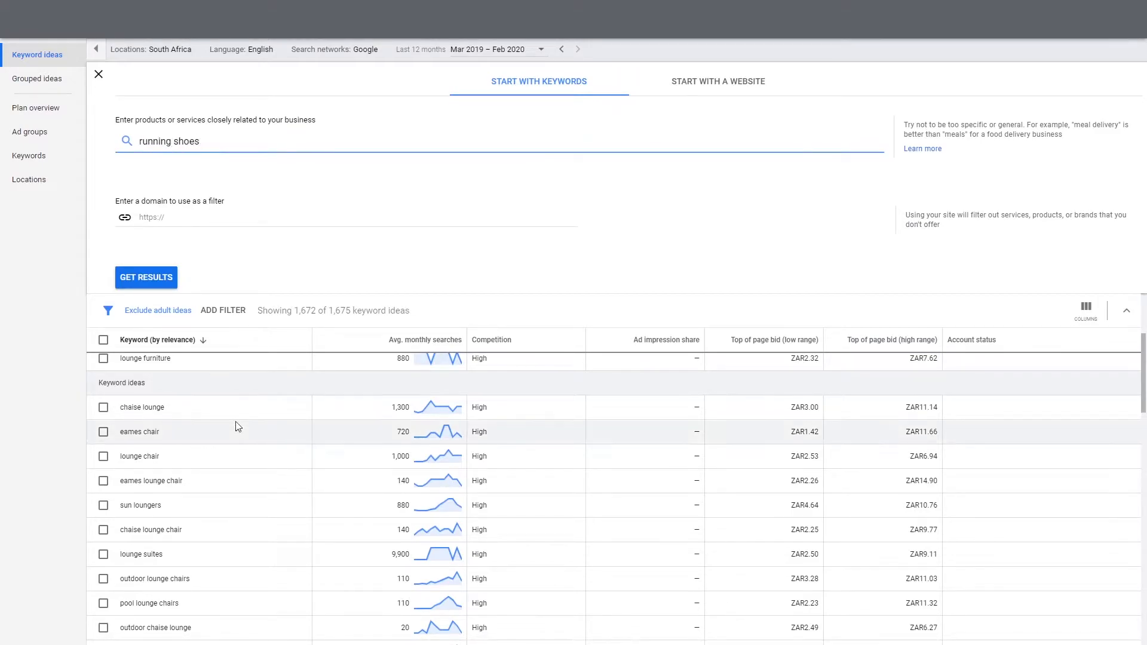
pyautogui.click(149, 272)
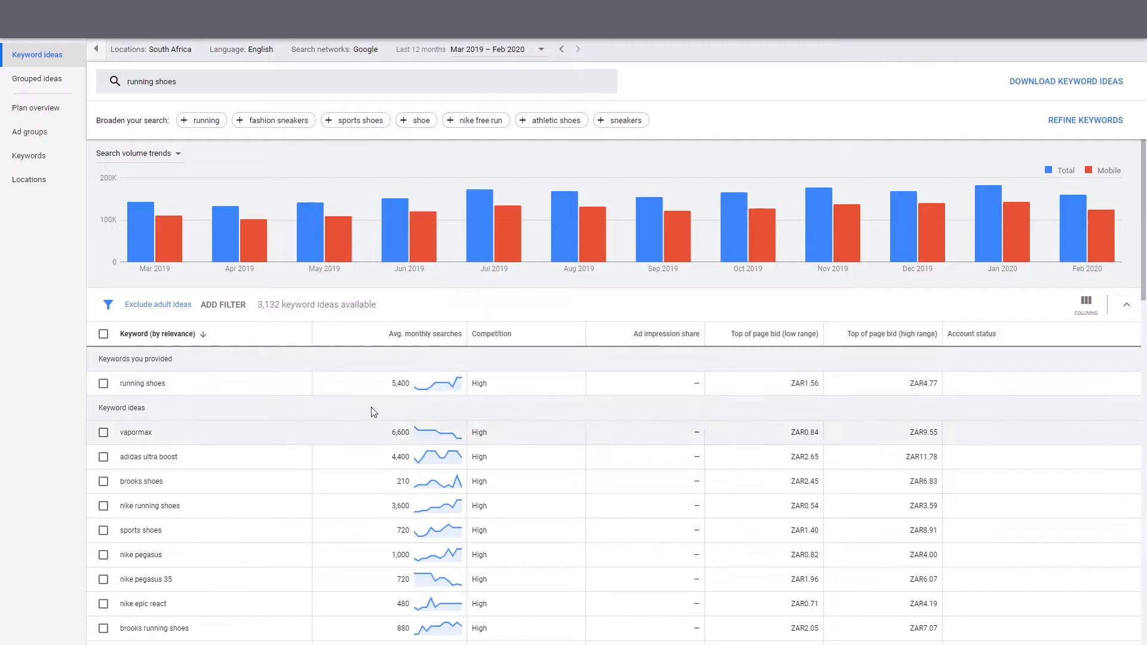
# Step: Replace the searched keyword with "womens running shoes" and get its keyword ideas
pyautogui.click(152, 81)
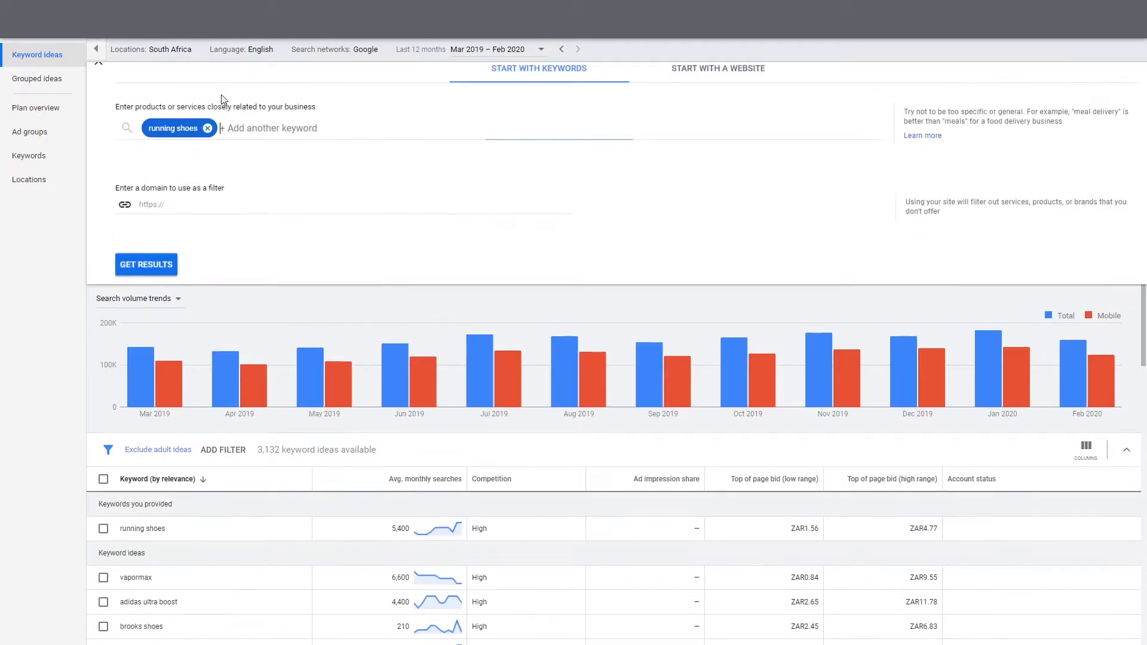
pyautogui.click(207, 141)
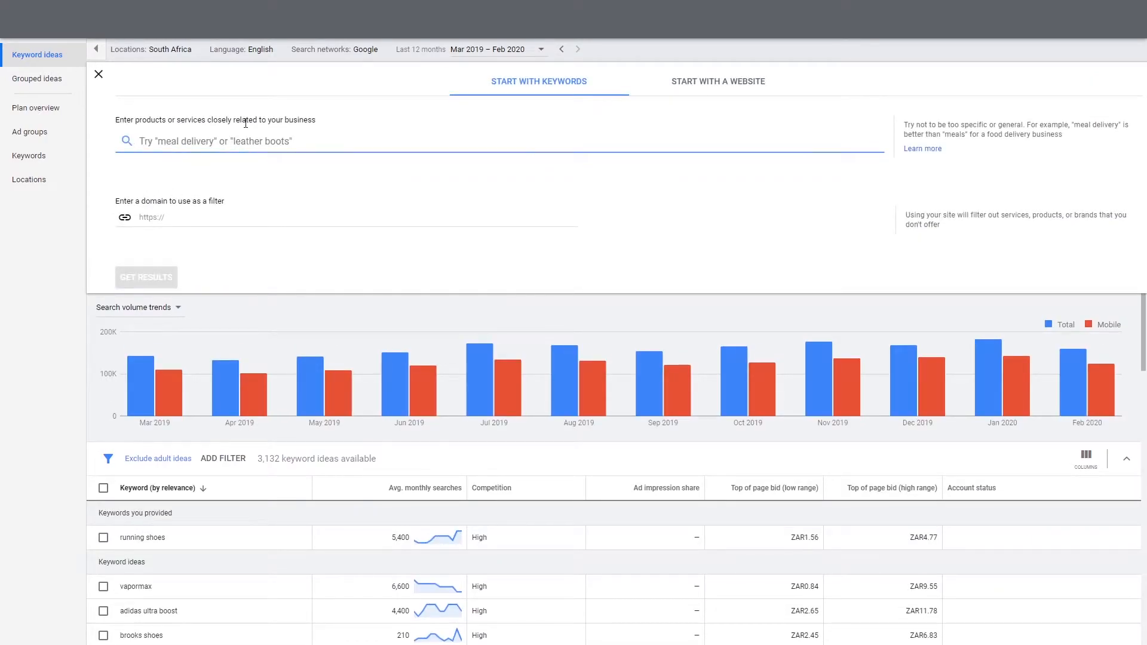
pyautogui.write('womens running shows')
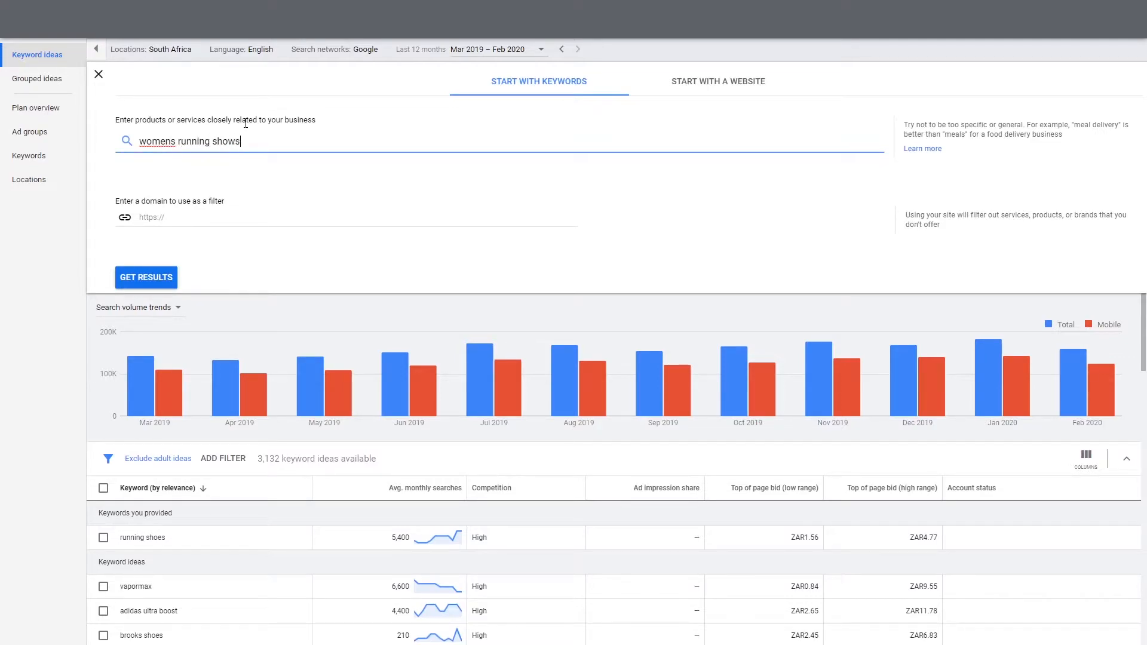
pyautogui.press('BackSpace')
pyautogui.press('BackSpace')
pyautogui.write('es')
pyautogui.click(161, 276)
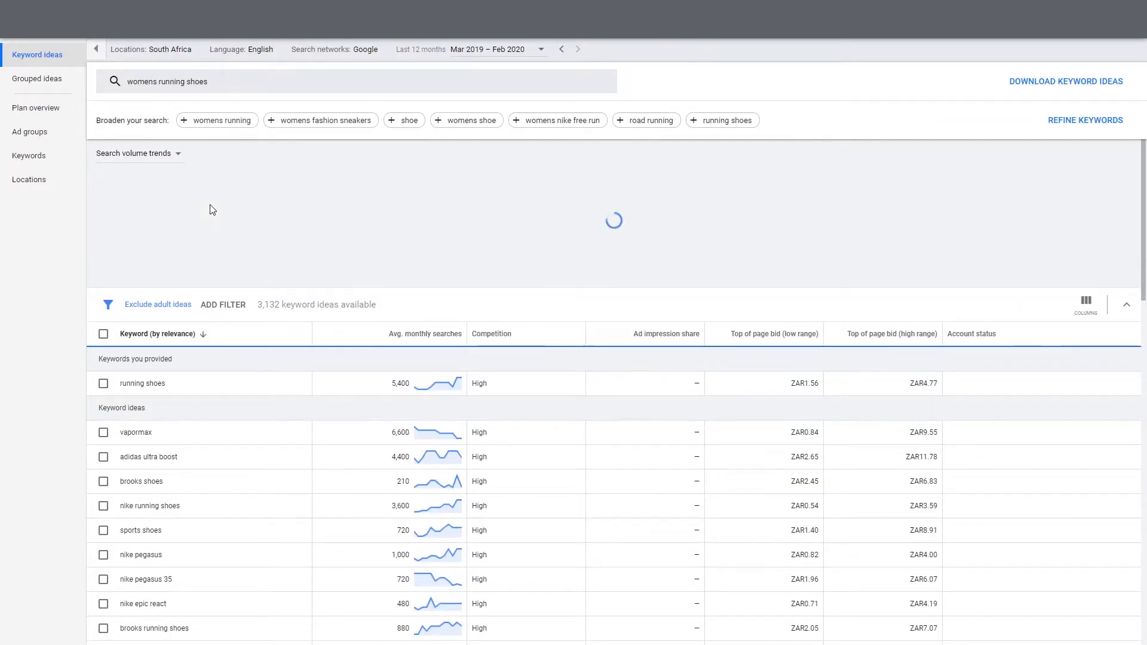
# Step: Review the search volume trends and keyword ideas for "womens running shoes" with their monthly searches, competition and bids
pyautogui.scroll(-1, 165, 257)
pyautogui.scroll(2, 165, 257)
pyautogui.scroll(-2, 182, 320)
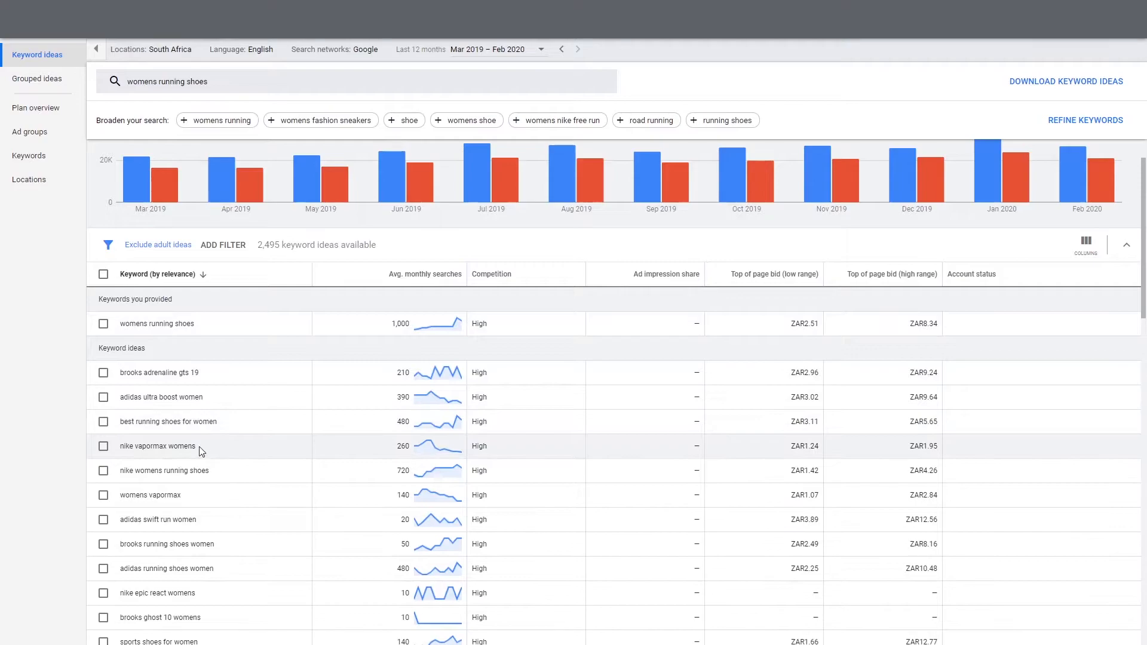
pyautogui.scroll(1, 226, 452)
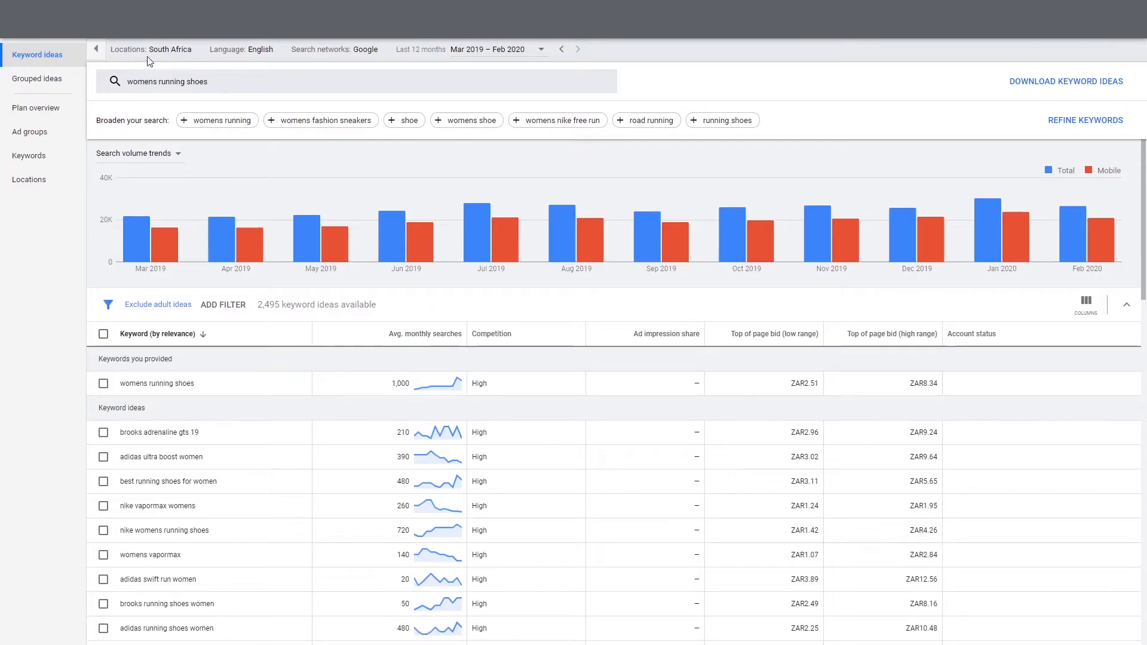
# Step: Reopen the keyword search and clear "womens running shoes" from it
pyautogui.click(210, 84)
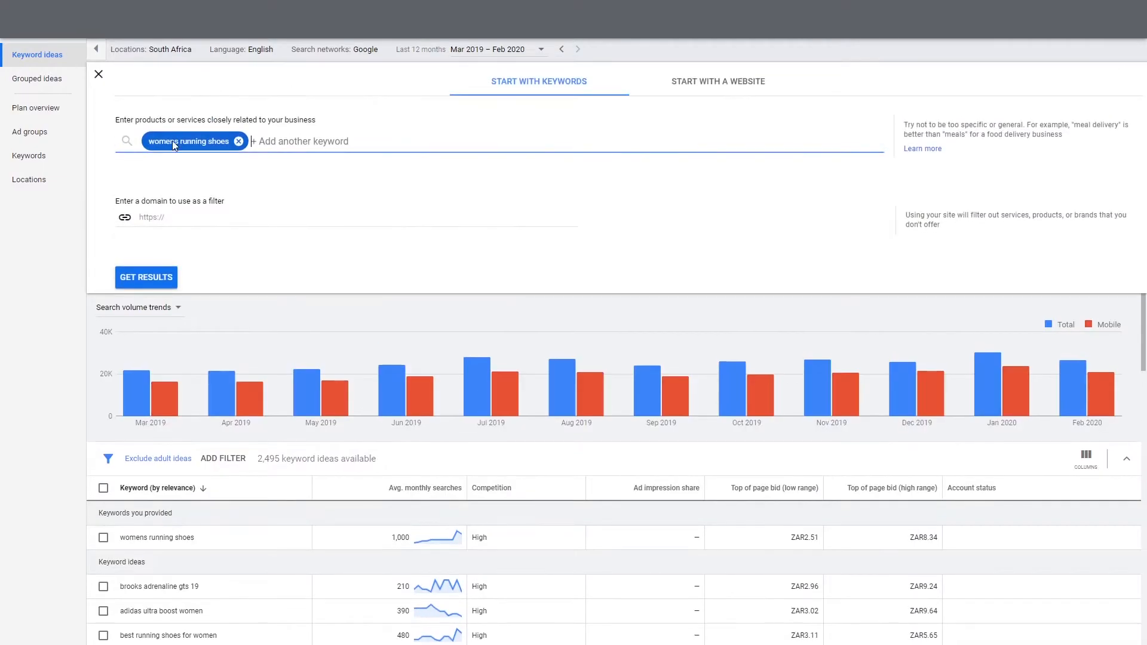
pyautogui.click(238, 141)
pyautogui.write('dig')
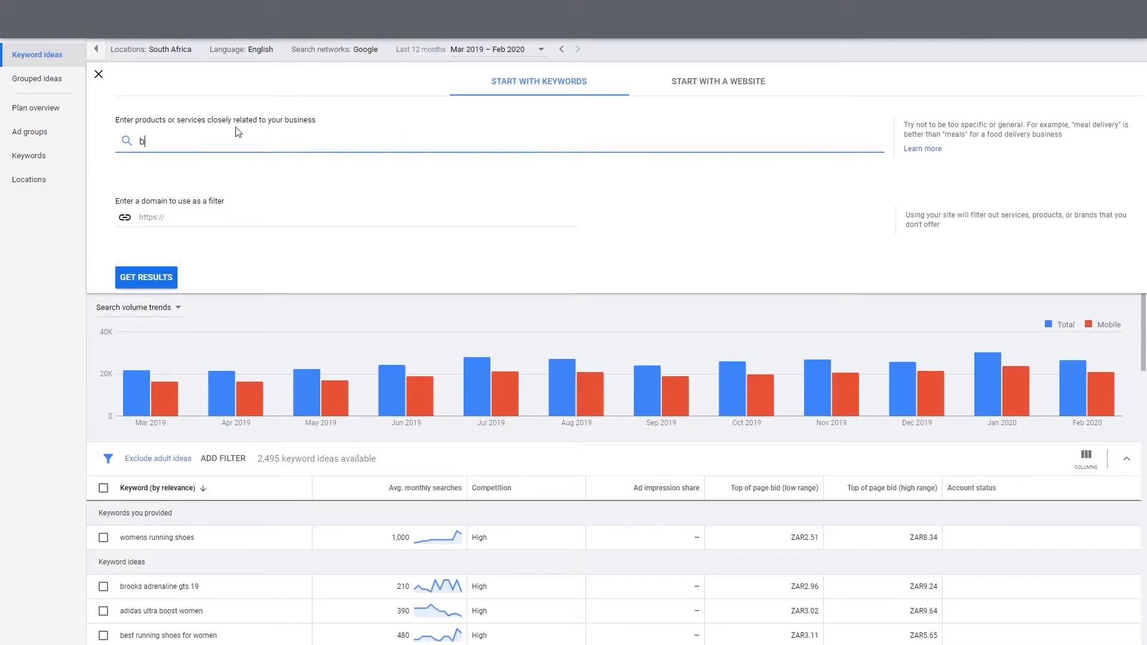
pyautogui.press('BackSpace')
pyautogui.press('BackSpace')
pyautogui.press('BackSpace')
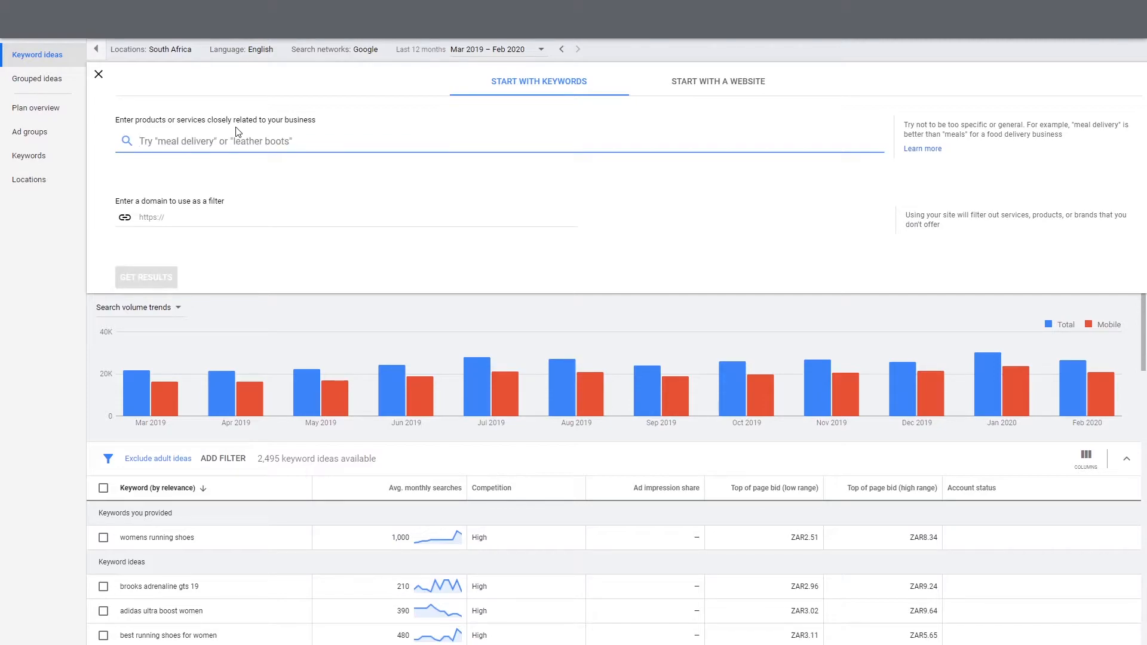
# Step: Enter "womens running shoes long distance" as the search keyword and get its keyword ideas
pyautogui.write('won')
pyautogui.press('BackSpace')
pyautogui.write('mens running')
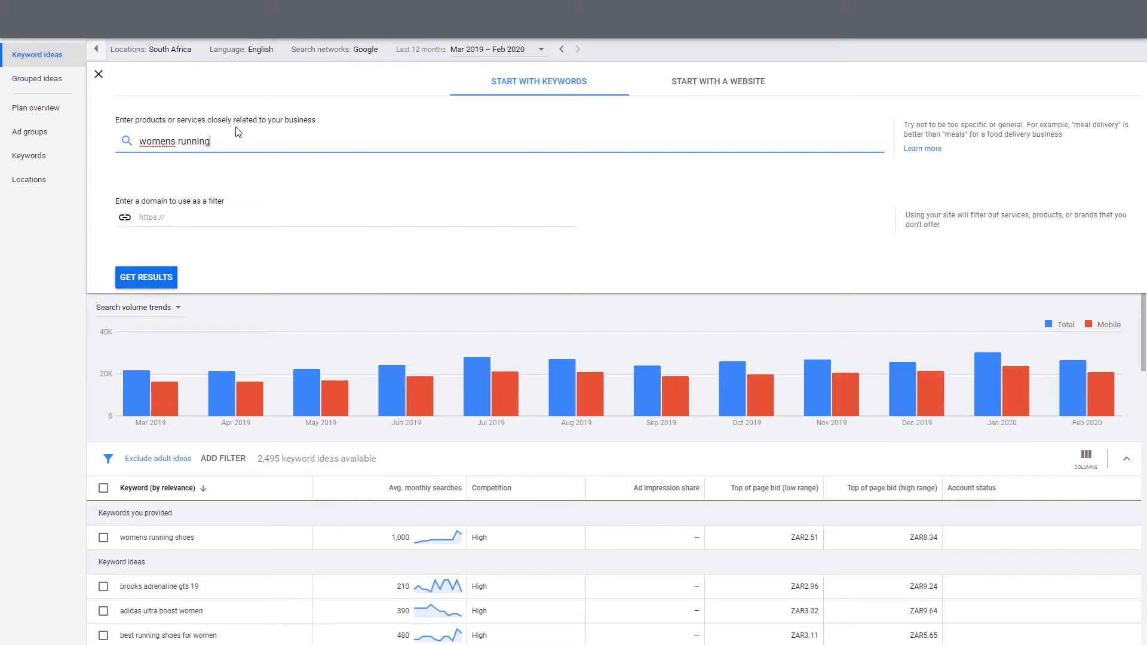
pyautogui.write(' shoes ')
pyautogui.write('long si')
pyautogui.press('BackSpace')
pyautogui.press('BackSpace')
pyautogui.write('distance')
pyautogui.press('Return')
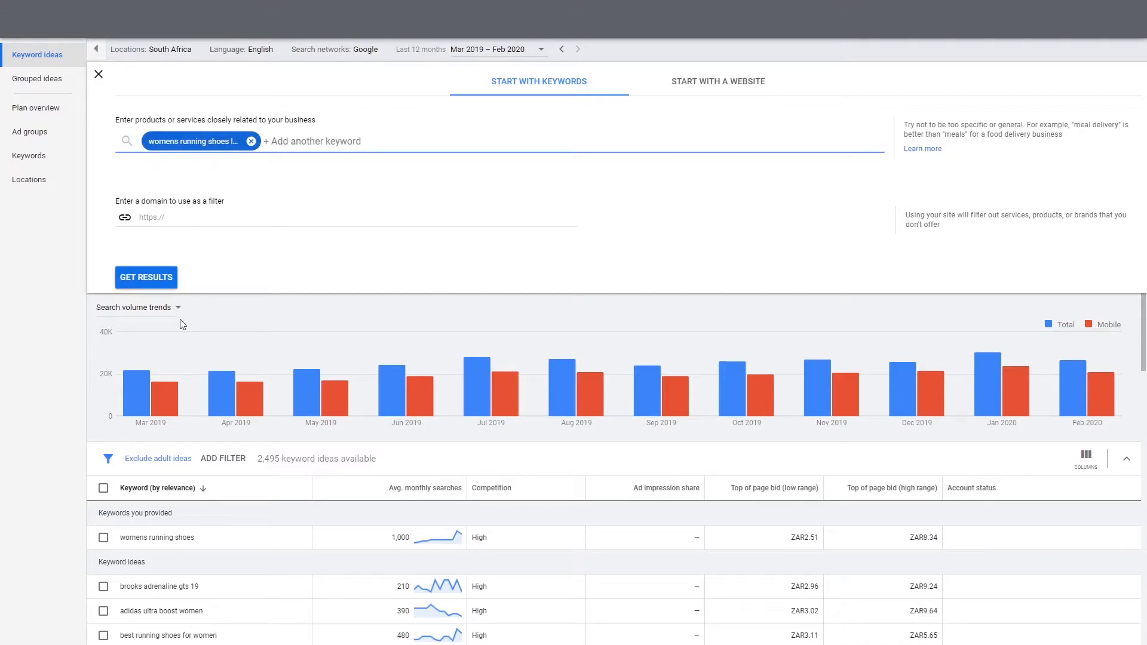
pyautogui.click(166, 275)
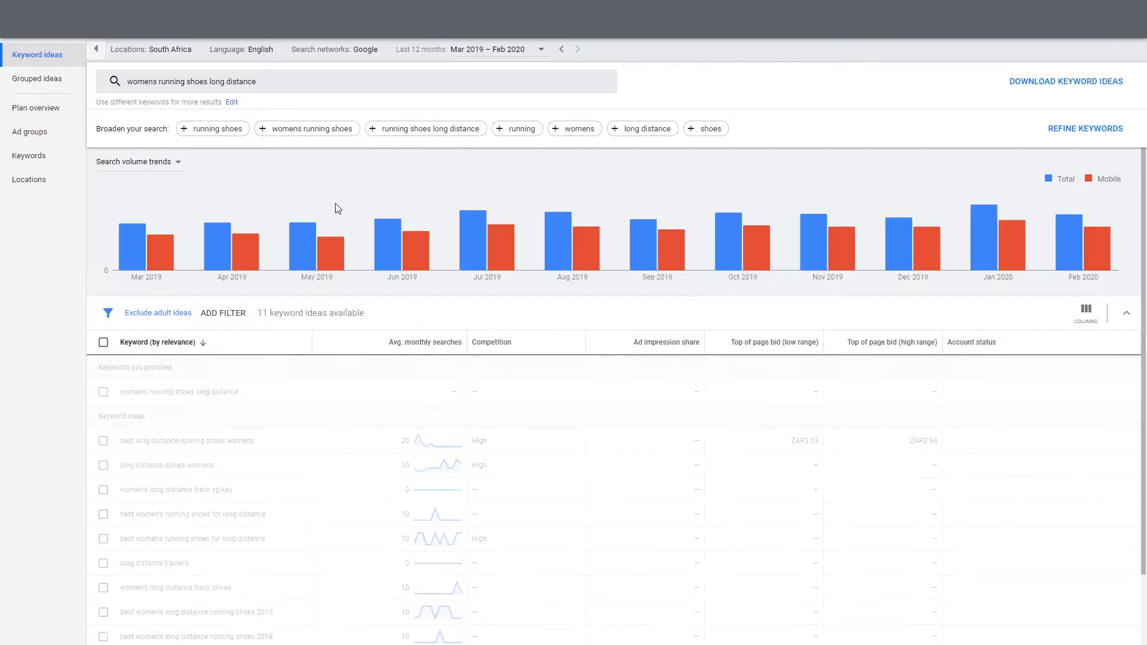
# Step: Examine the long-distance keyword ideas and their monthly searches and bids, focusing on "best long distance running shoes womens"
pyautogui.scroll(-2, 338, 208)
pyautogui.moveTo(259, 359); pyautogui.dragTo(122, 372)
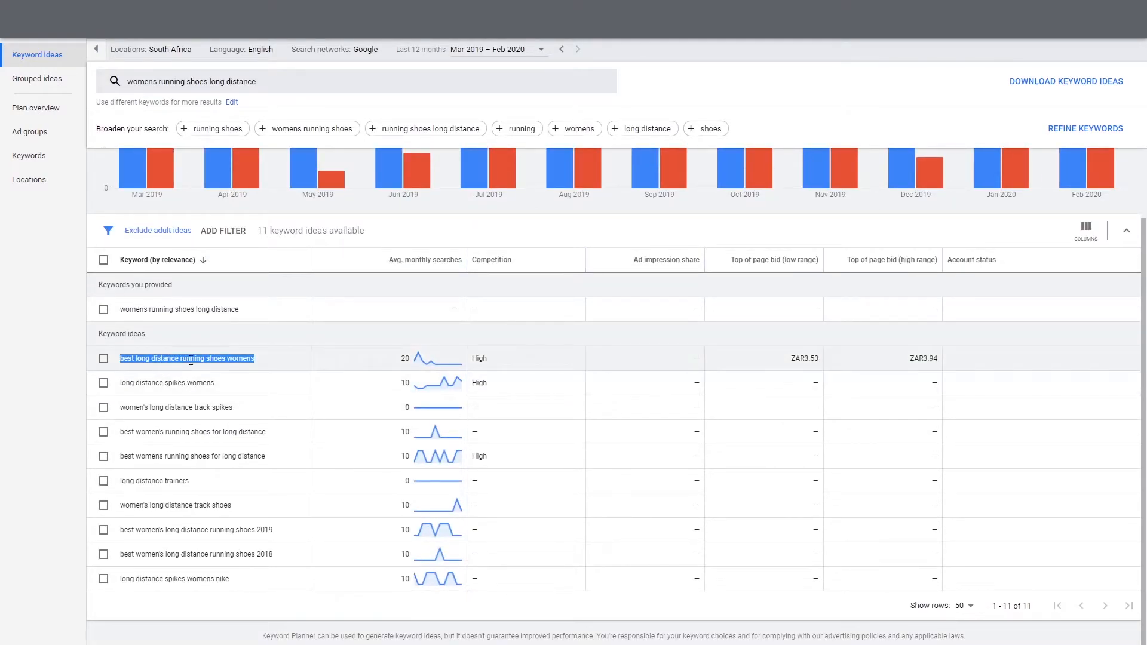
pyautogui.click(270, 374)
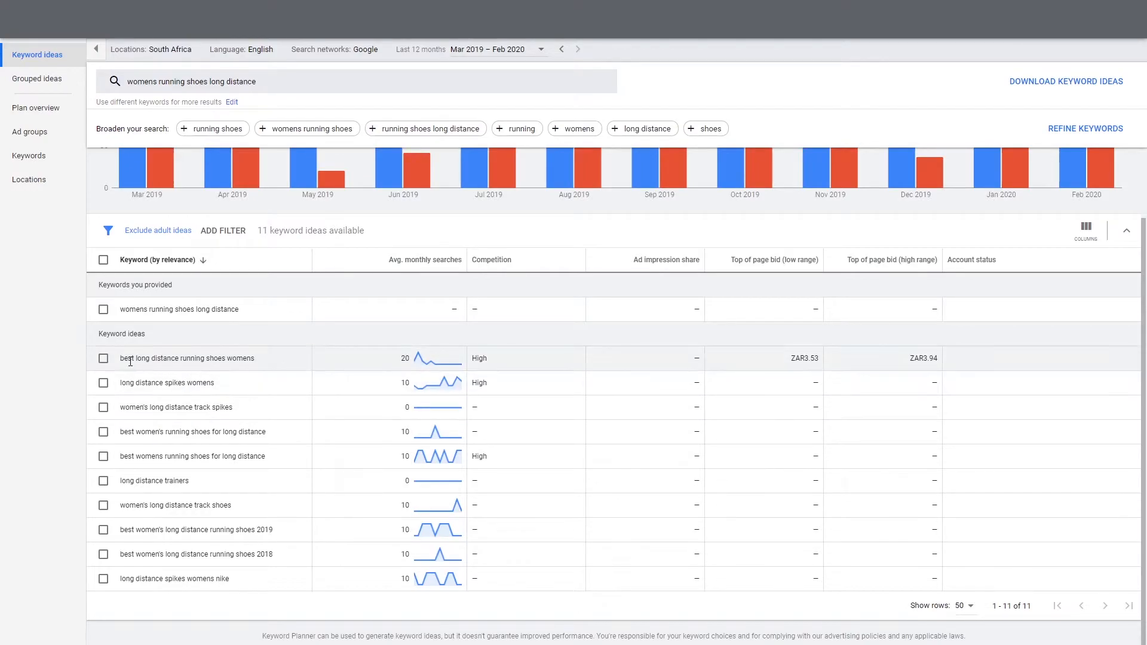
pyautogui.moveTo(120, 360); pyautogui.dragTo(239, 361)
pyautogui.click(286, 366)
pyautogui.scroll(2, 249, 145)
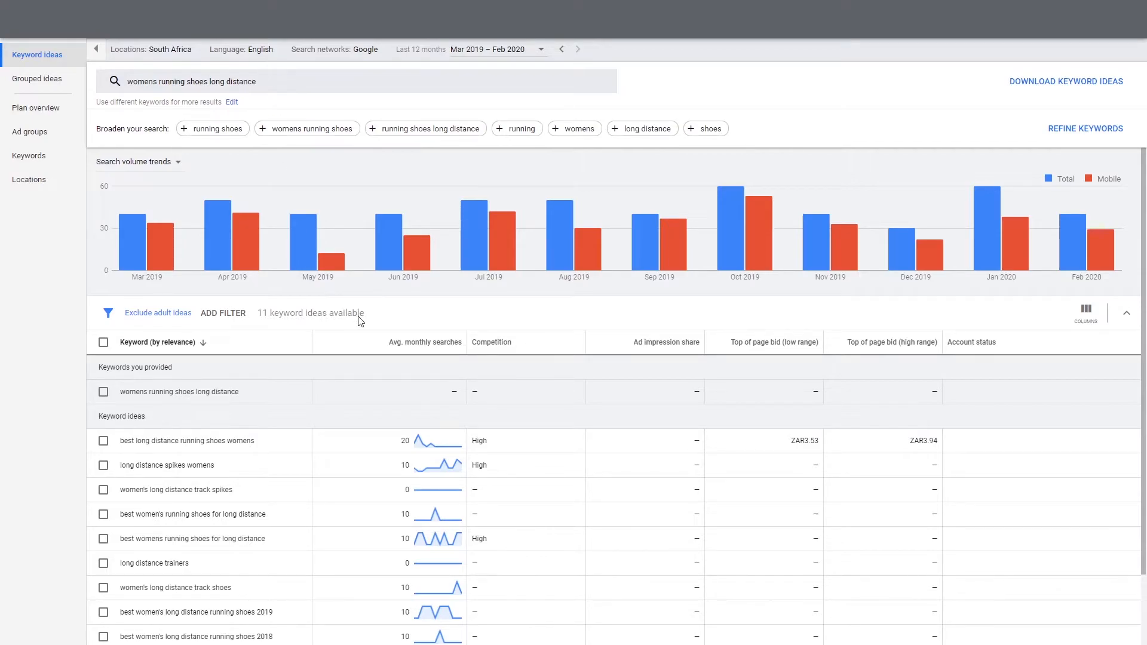
pyautogui.scroll(-2, 365, 321)
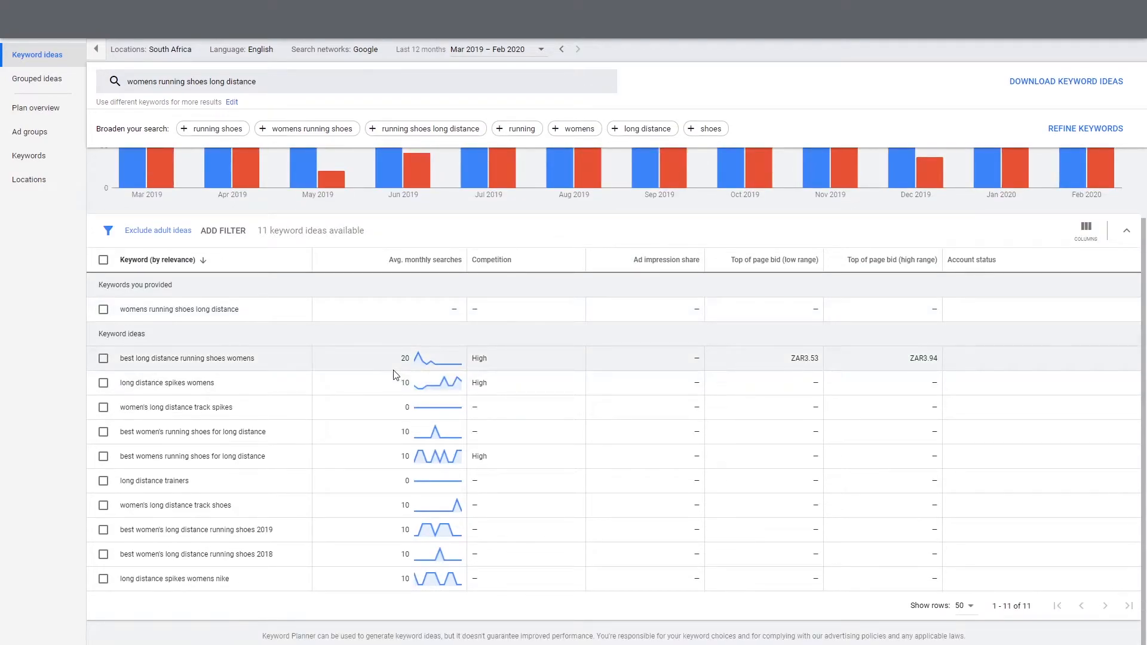
pyautogui.scroll(2, 393, 375)
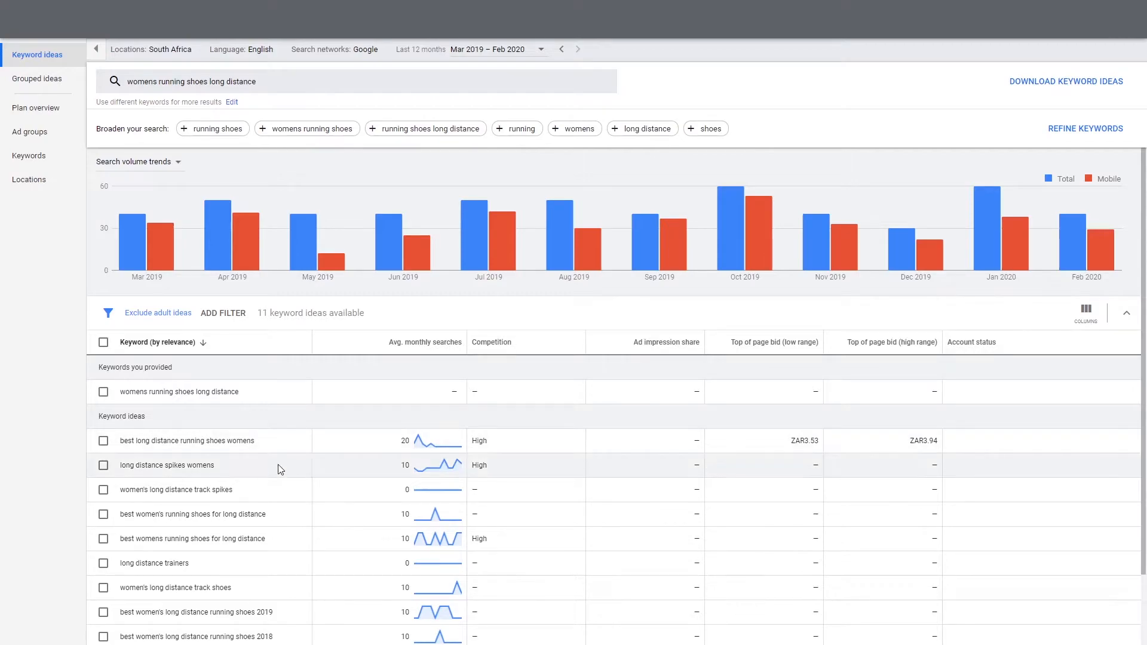
# Step: Check the ad group and match type options for the keyword idea "women's long distance track spikes", and deselect it
pyautogui.click(103, 490)
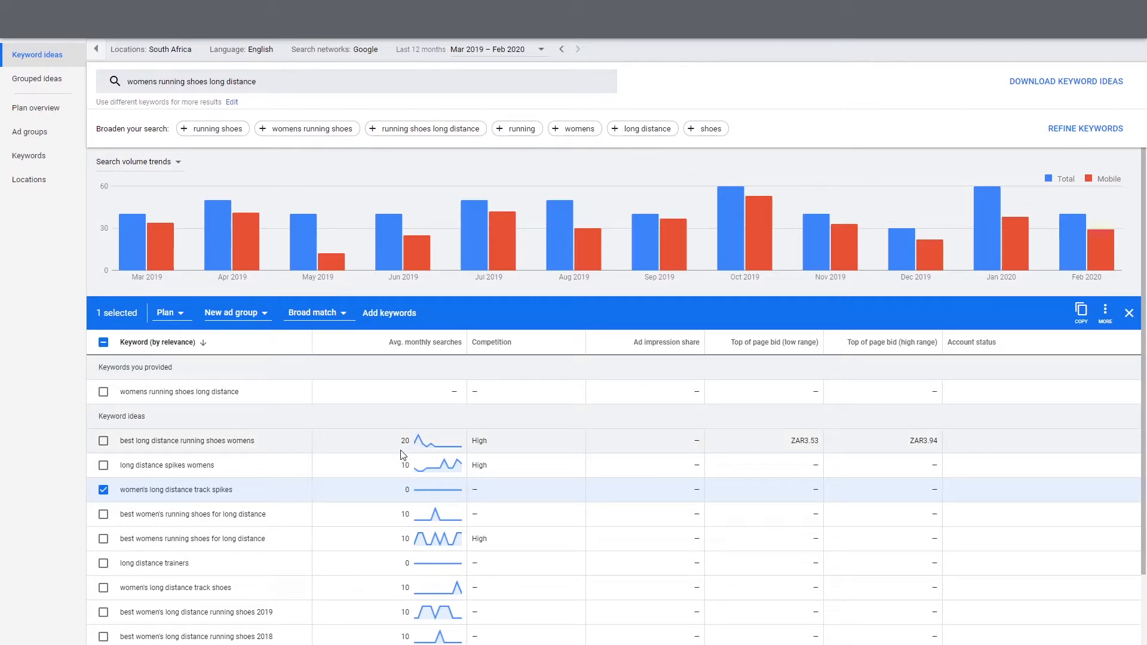
pyautogui.click(179, 314)
pyautogui.click(223, 321)
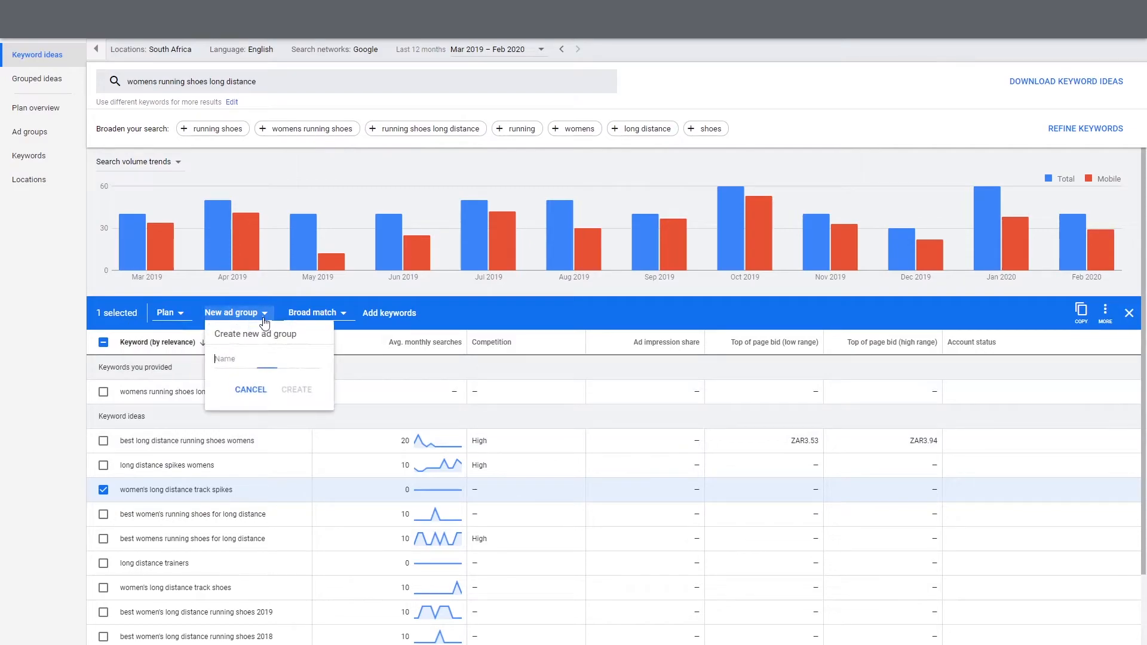
pyautogui.click(307, 323)
pyautogui.click(309, 315)
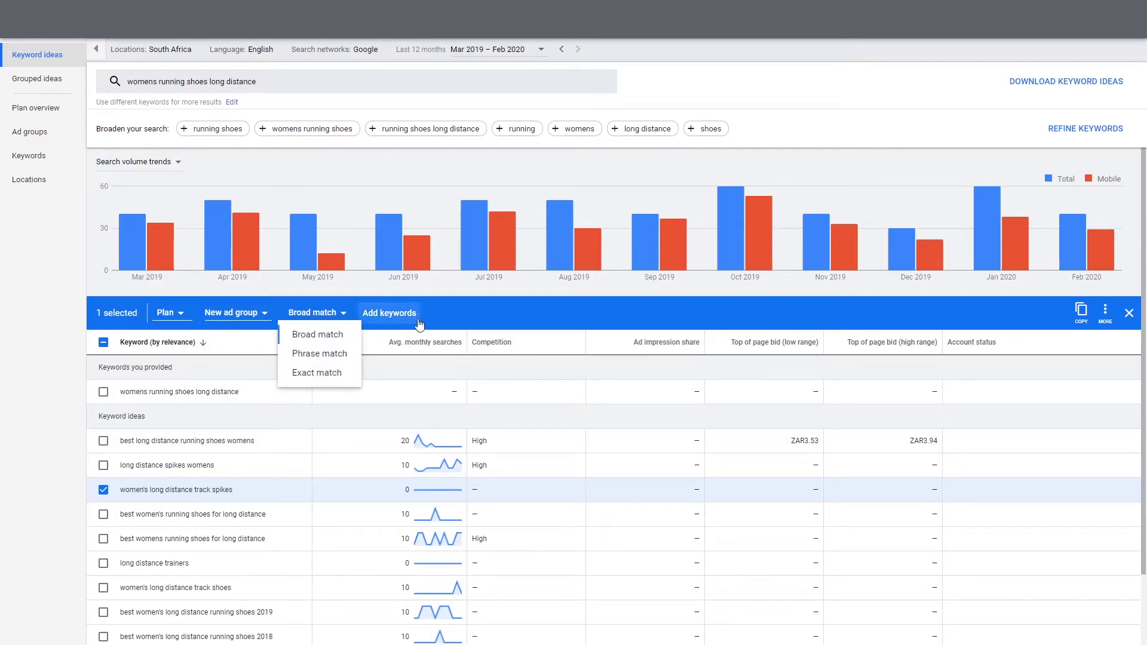
pyautogui.click(299, 465)
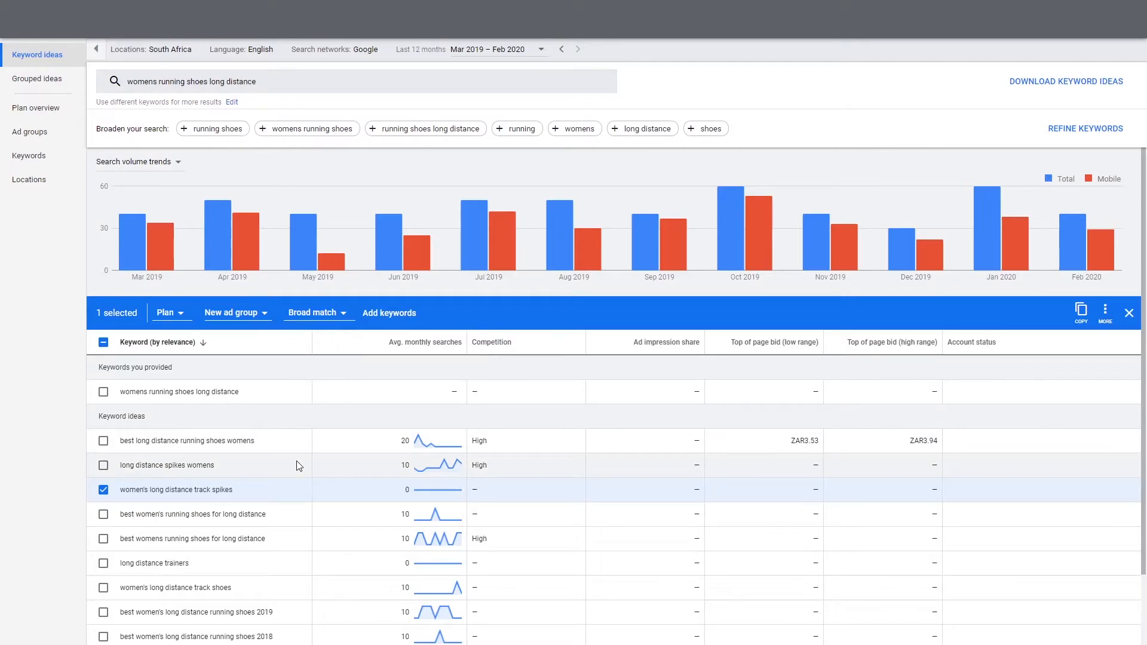
pyautogui.moveTo(456, 443)
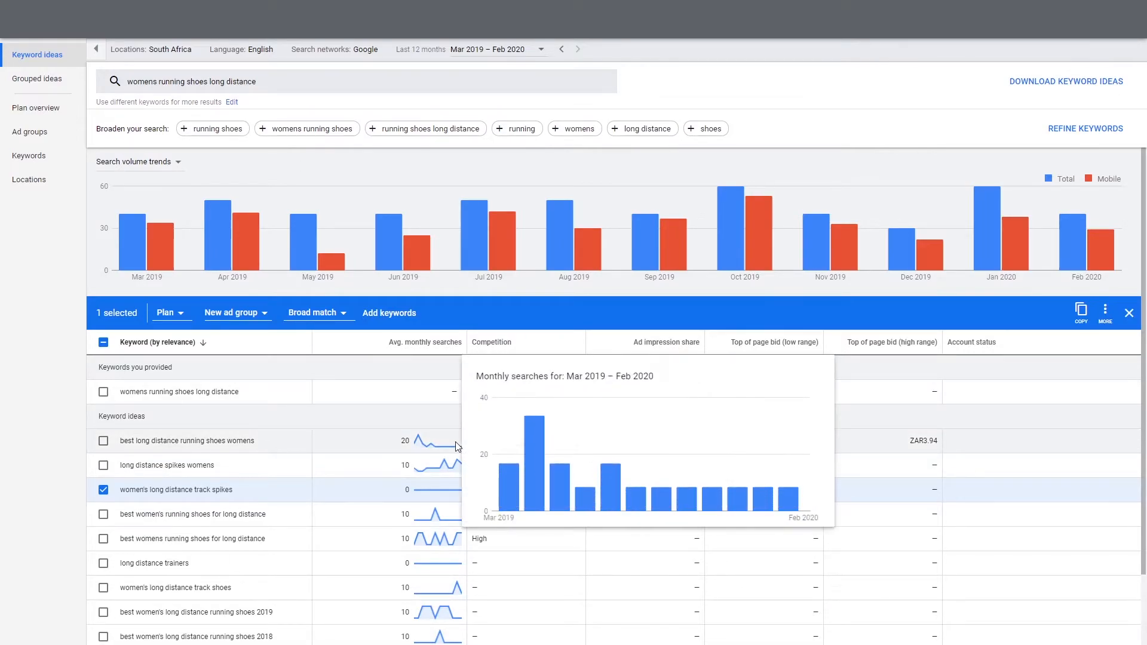
pyautogui.click(103, 489)
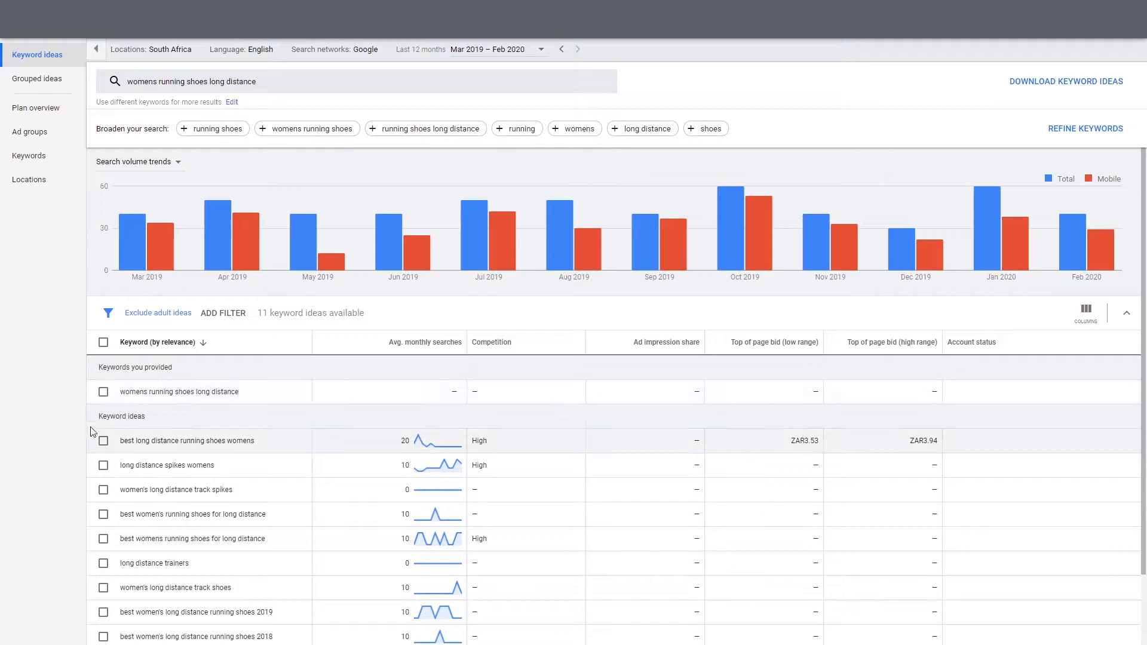
# Step: Select all the keyword ideas except "women's long distance track spikes" and "long distance trainers"
pyautogui.click(104, 440)
pyautogui.click(103, 465)
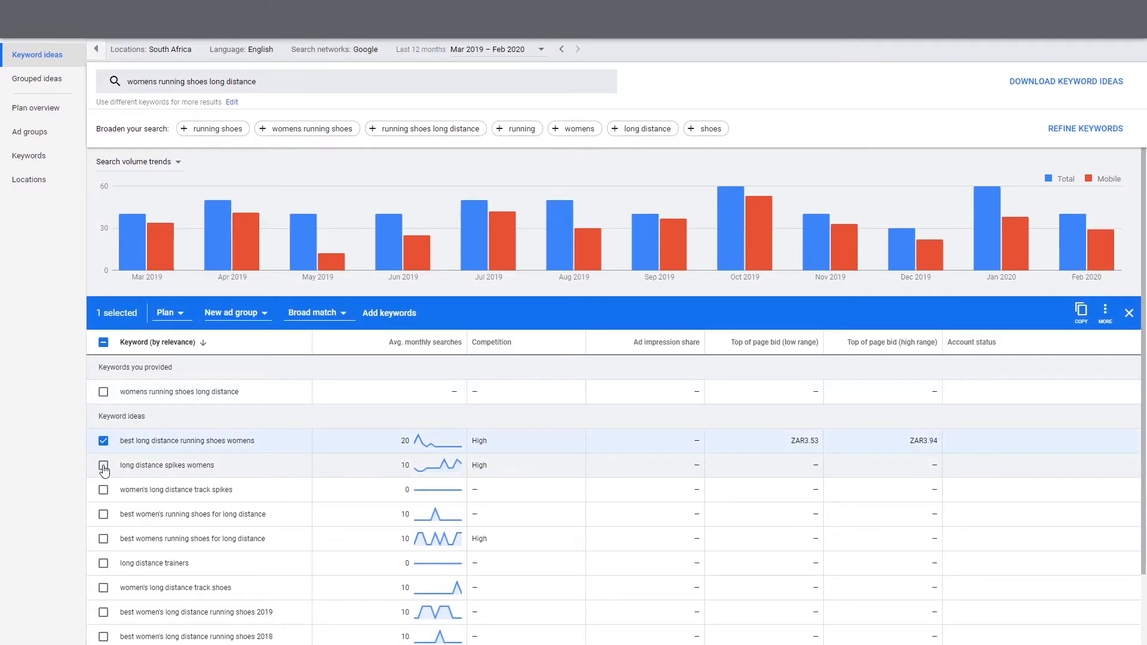
pyautogui.click(103, 513)
pyautogui.click(103, 538)
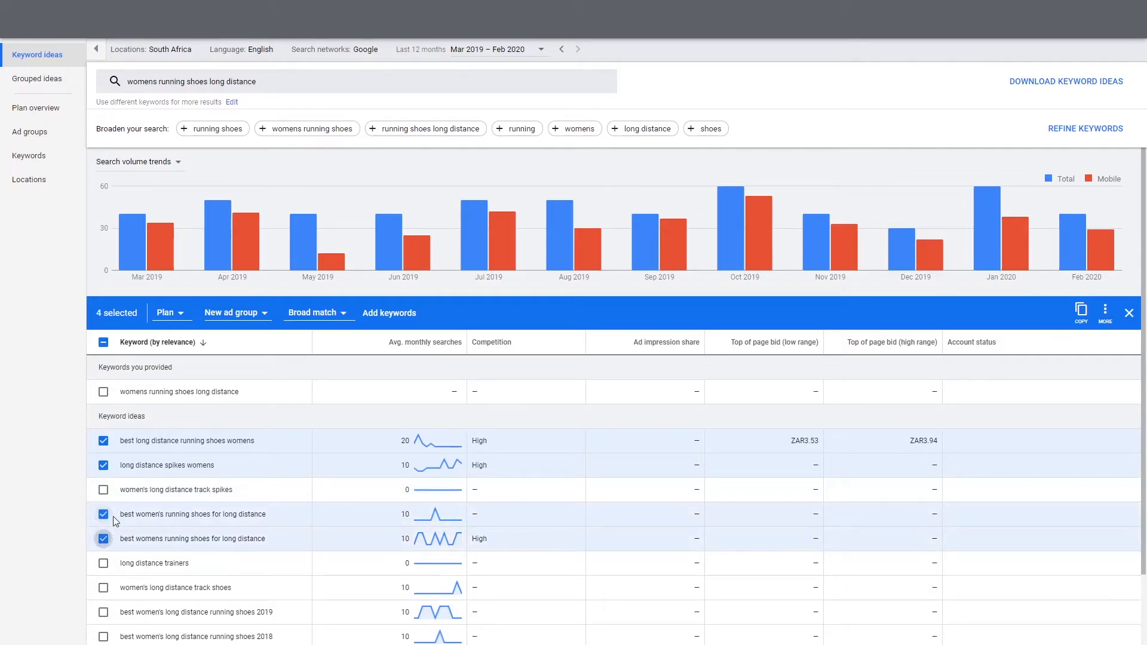
pyautogui.scroll(-2, 108, 526)
pyautogui.click(103, 505)
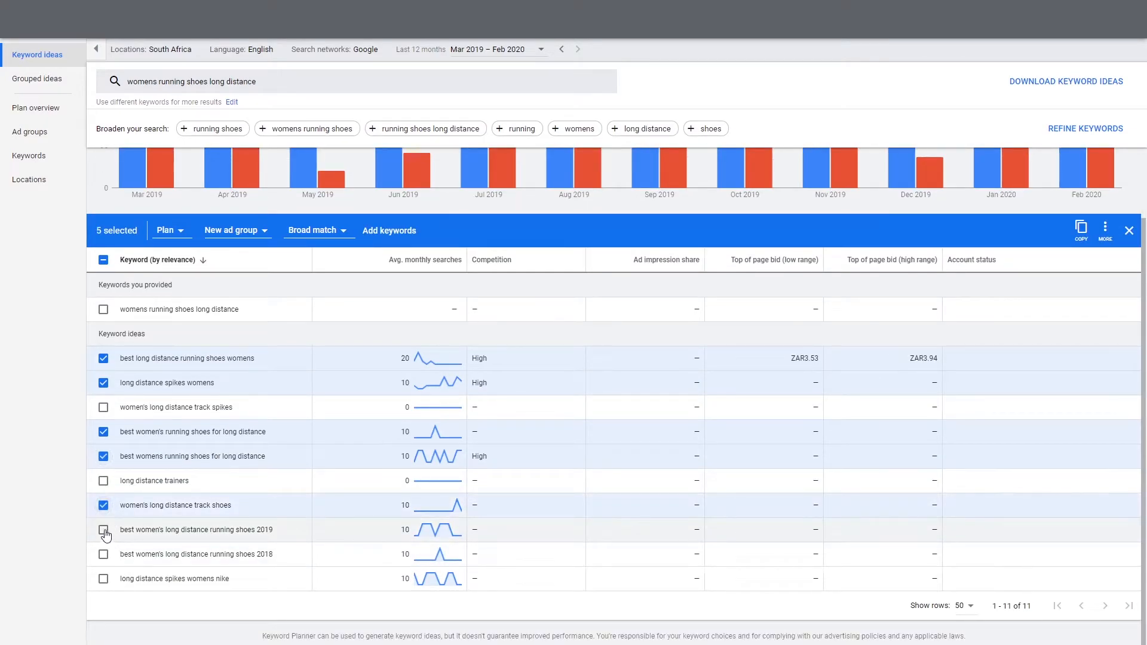
pyautogui.click(103, 529)
pyautogui.click(104, 554)
pyautogui.click(104, 578)
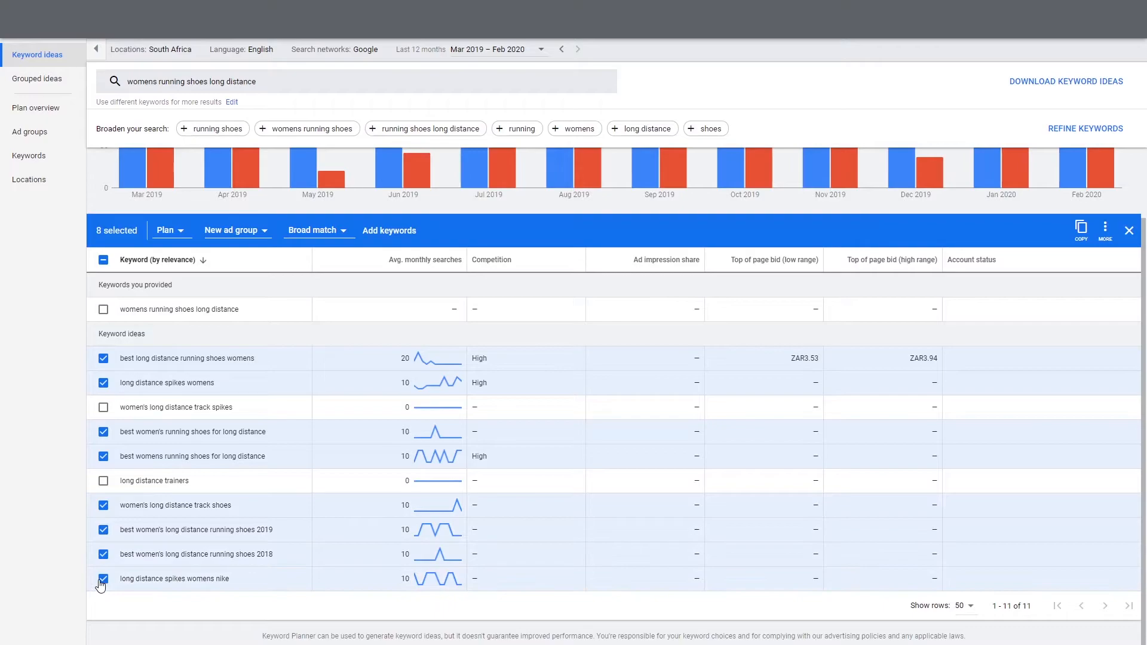
# Step: Review the selected keyword ideas and check the plan destination and match type options for adding them
pyautogui.scroll(2, 102, 586)
pyautogui.scroll(-1, 226, 485)
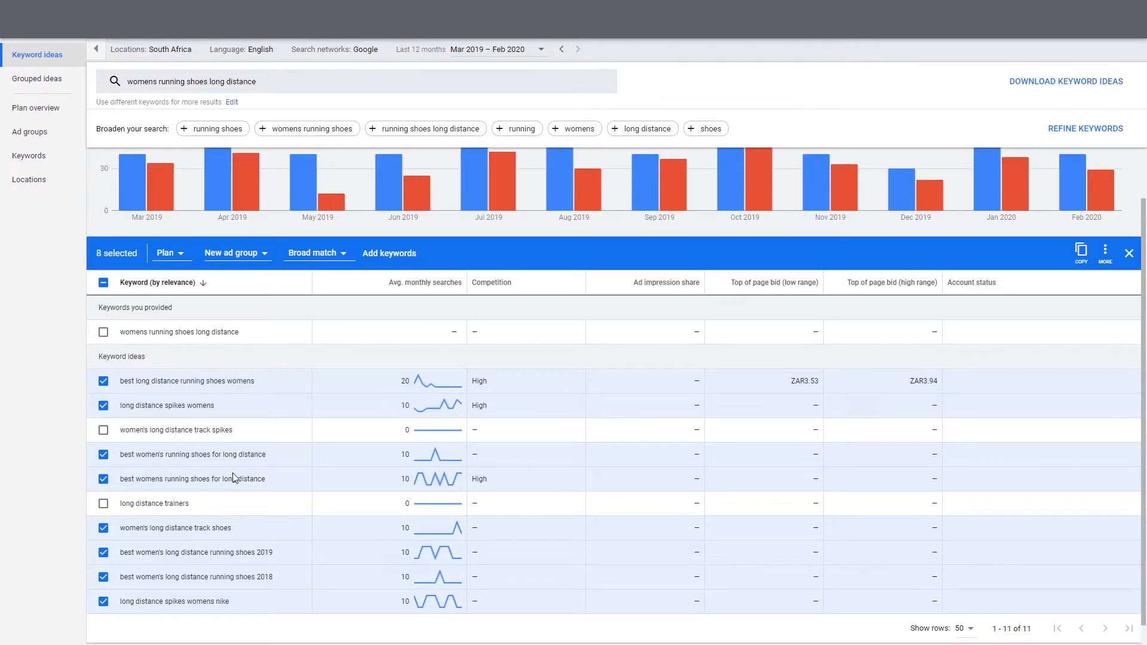
pyautogui.scroll(1, 235, 475)
pyautogui.scroll(-1, 242, 421)
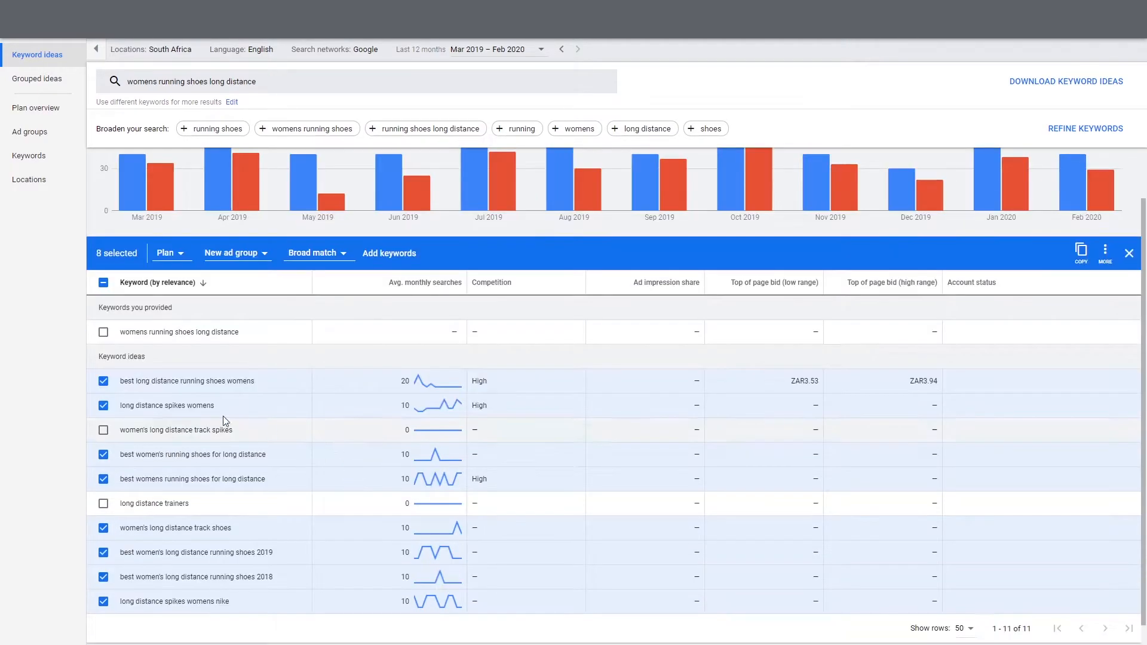
pyautogui.scroll(1, 212, 439)
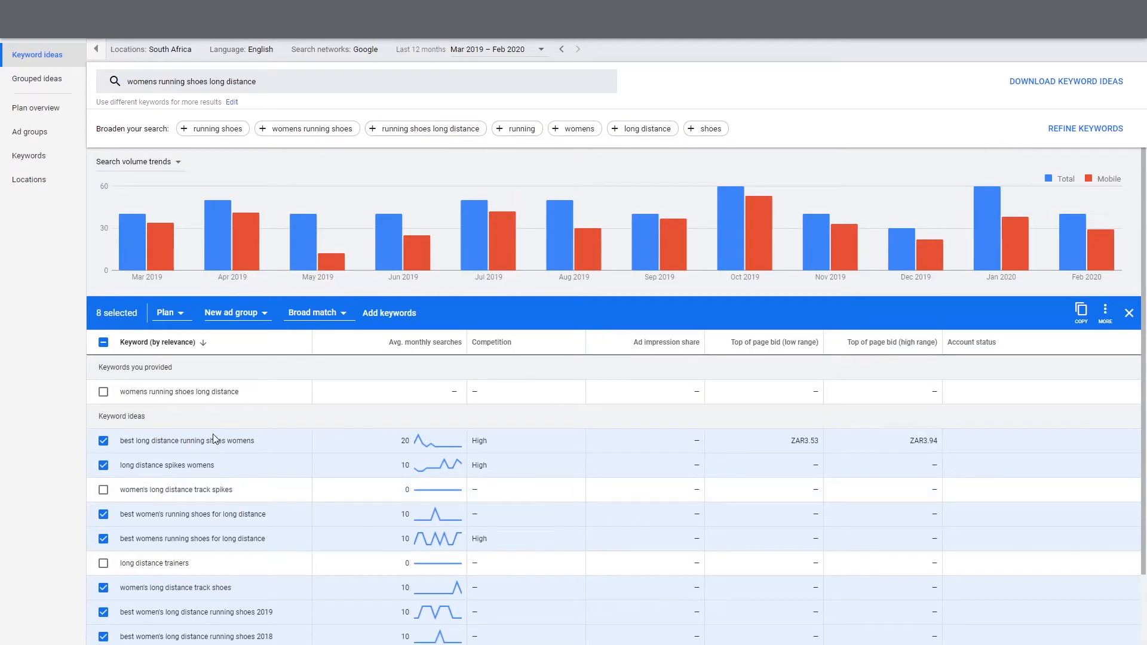
pyautogui.scroll(-1, 216, 434)
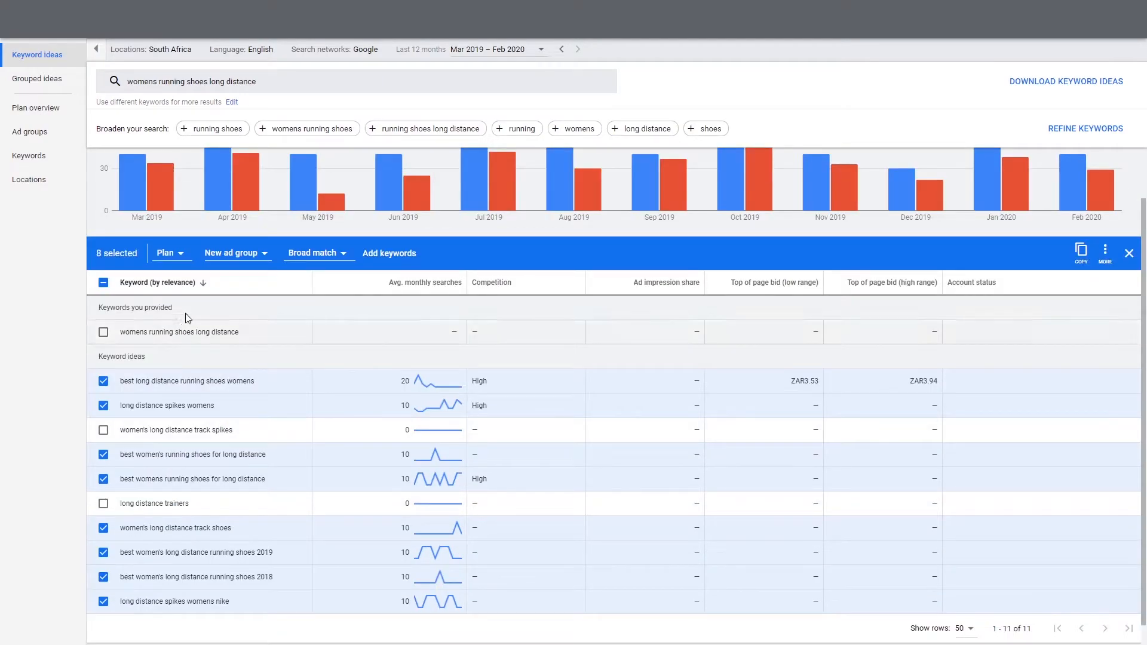
pyautogui.click(169, 253)
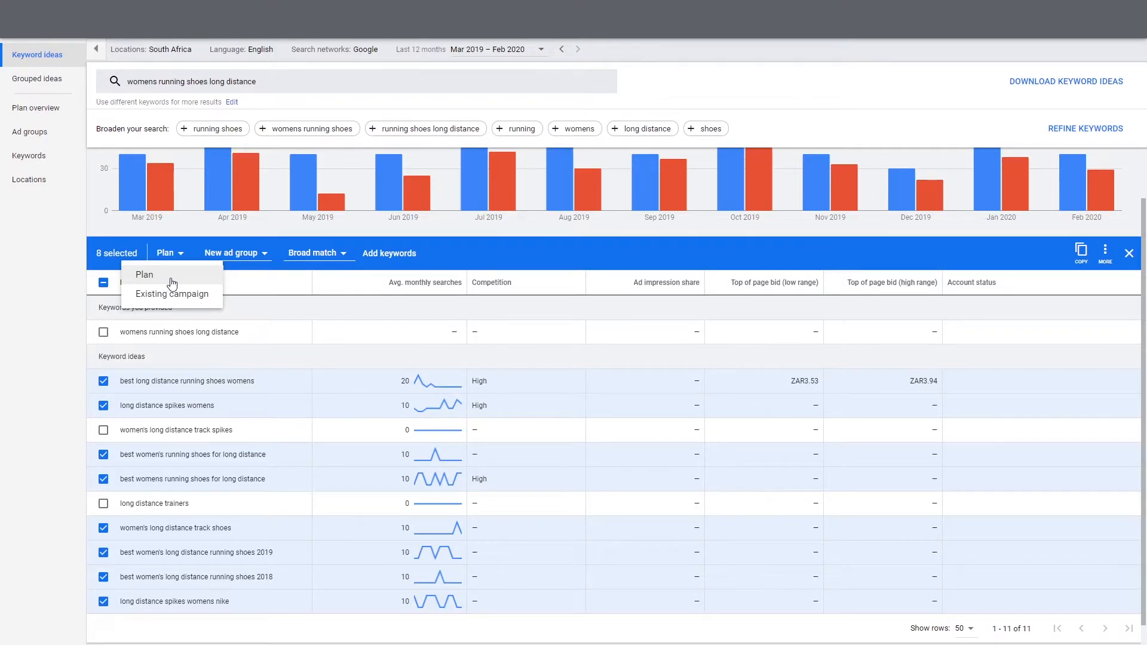
pyautogui.scroll(1, 314, 278)
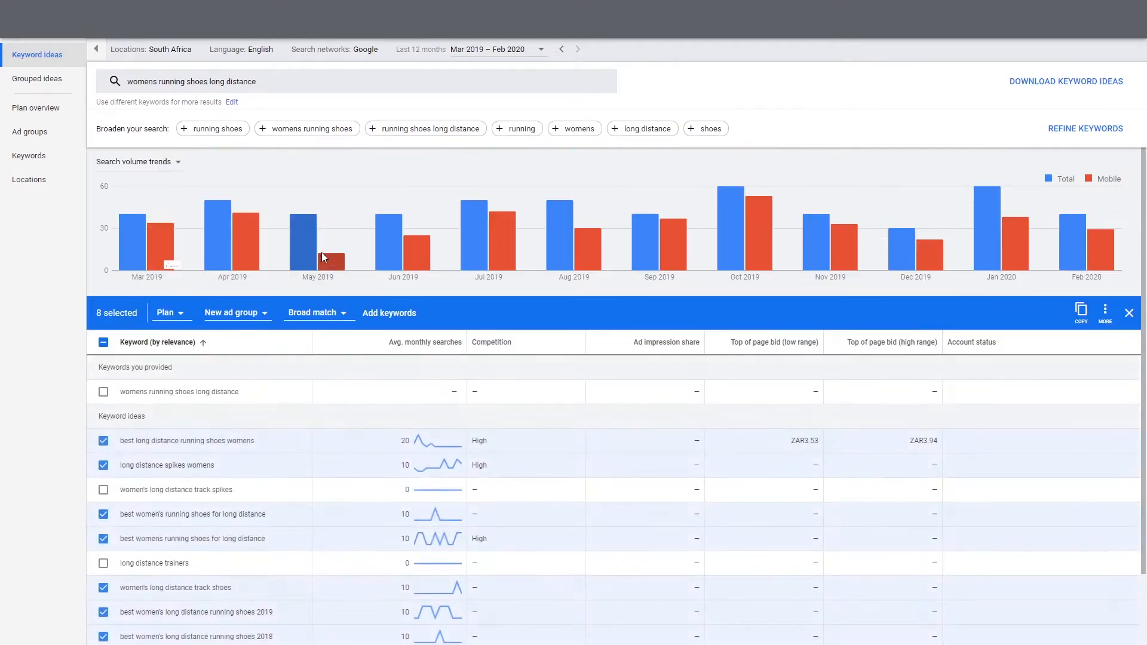
pyautogui.click(322, 314)
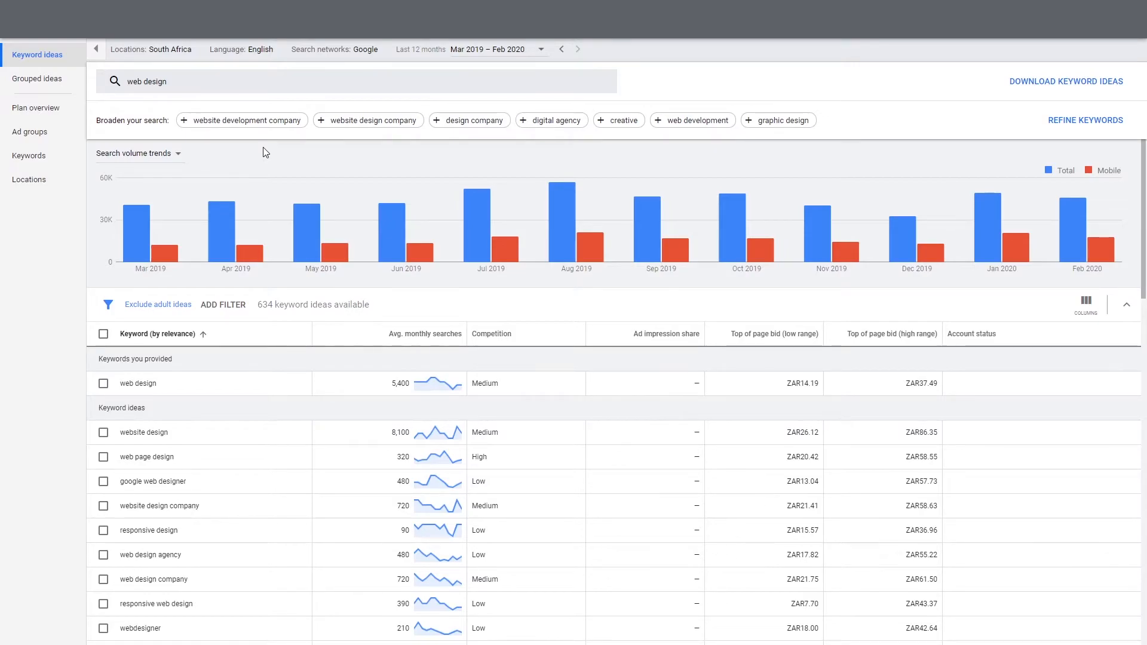
# Step: Replace the searched keyword "web design" with "web designer" and get the keyword ideas for it
pyautogui.click(221, 84)
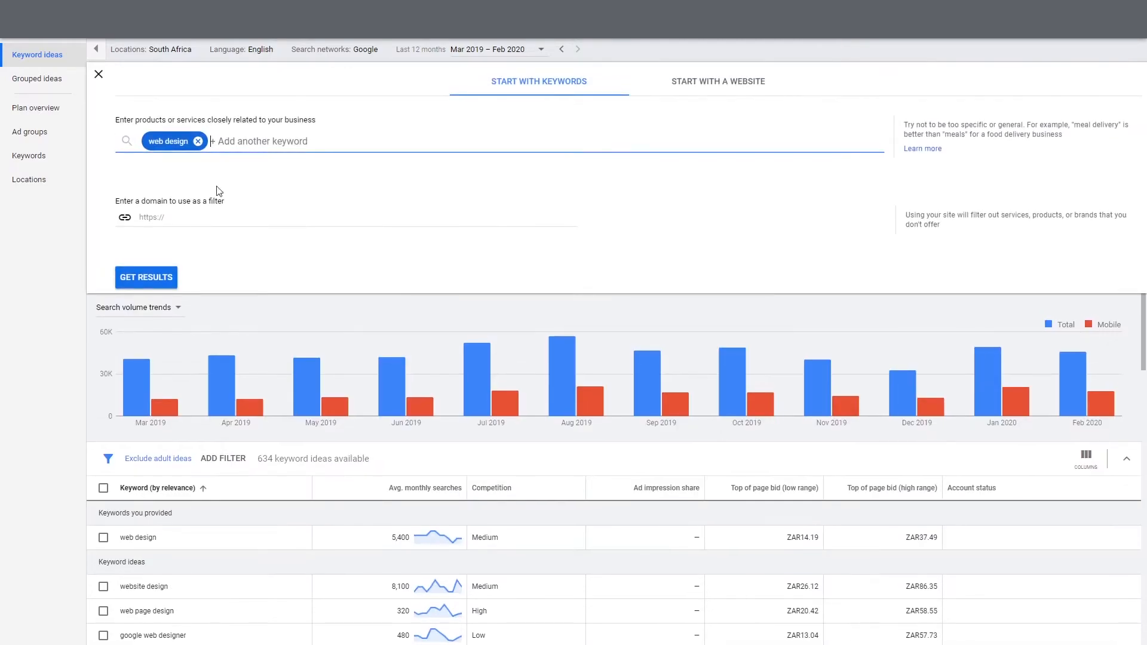
pyautogui.click(198, 140)
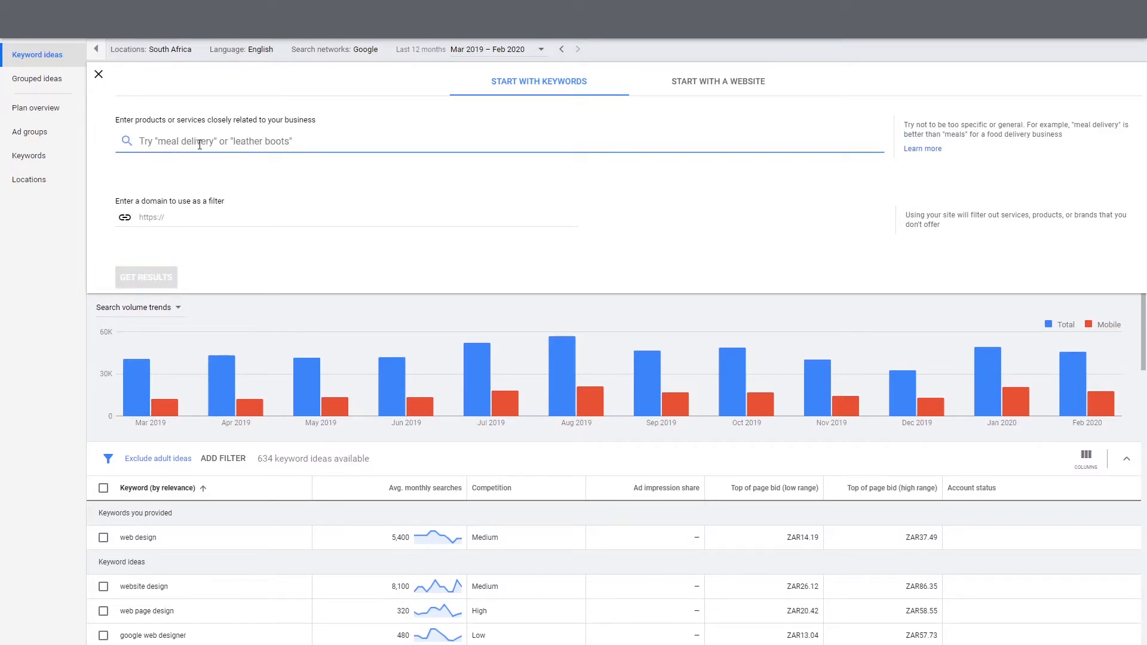
pyautogui.write('web designer')
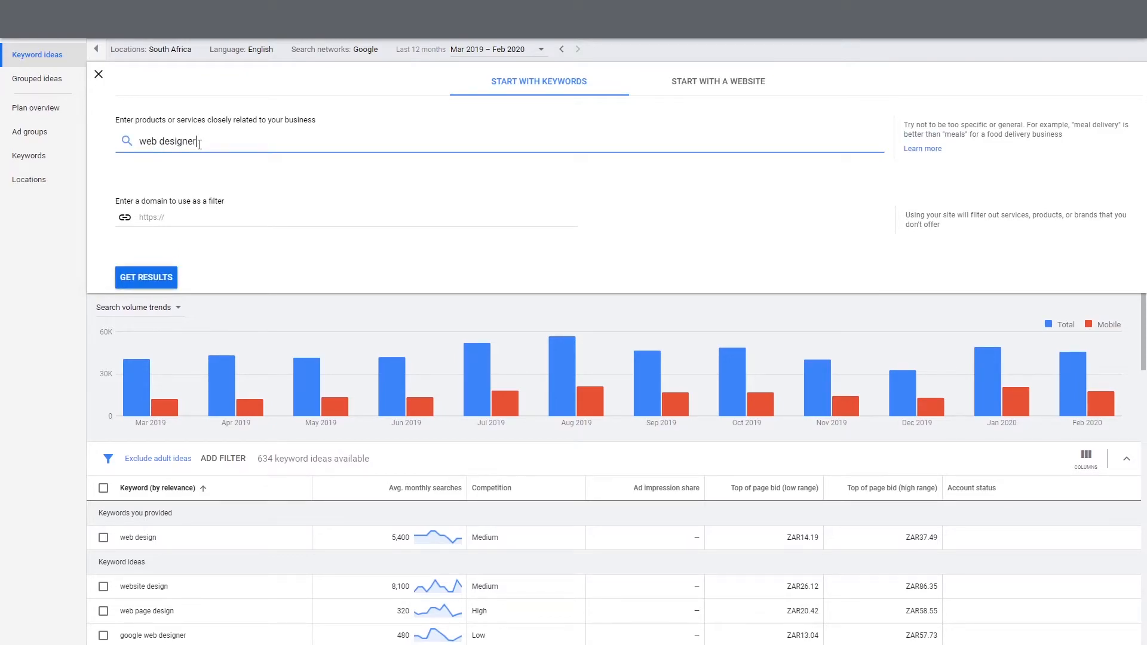
pyautogui.press('Return')
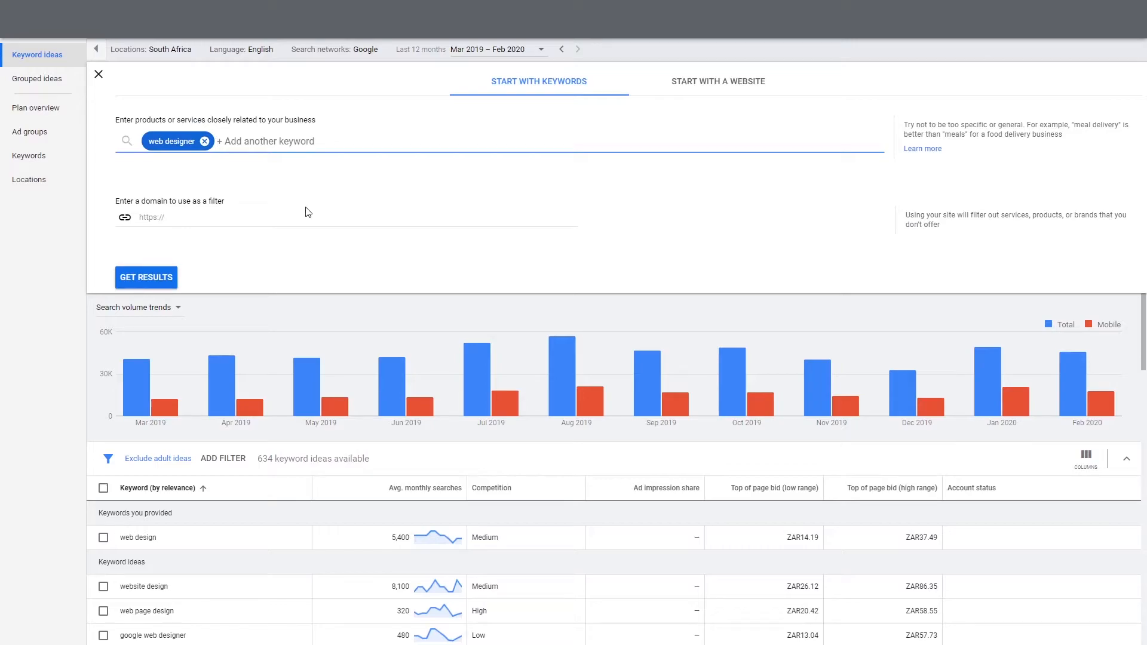
pyautogui.click(166, 282)
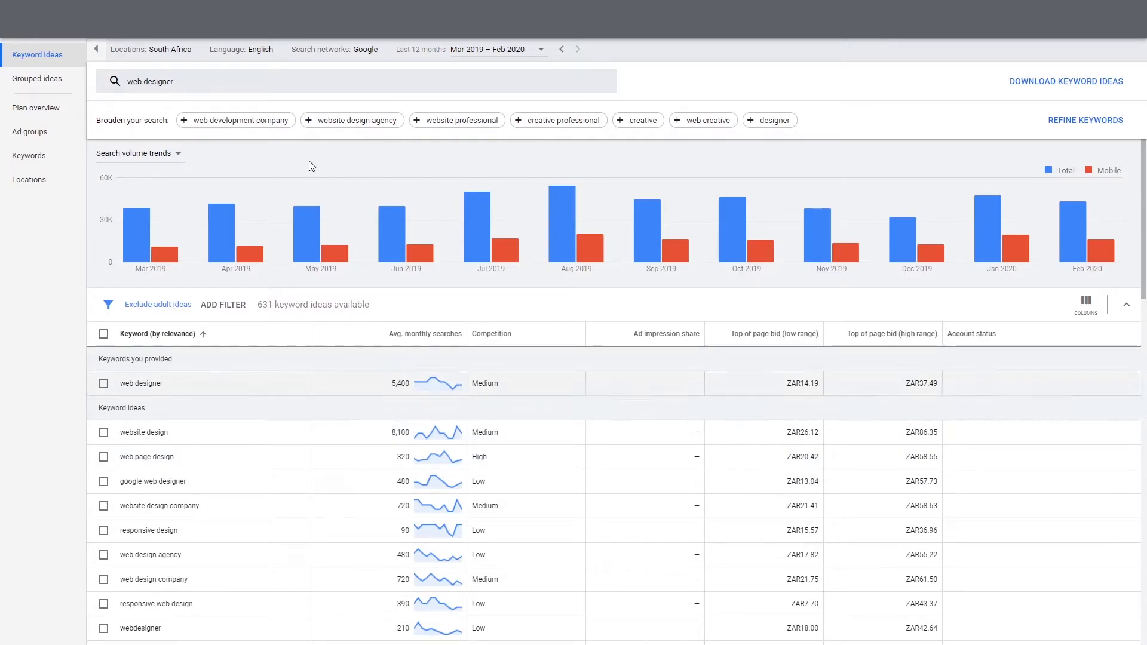
# Step: Select the first ten keyword ideas, from "website design" through "web development company"
pyautogui.click(103, 432)
pyautogui.click(103, 457)
pyautogui.click(104, 481)
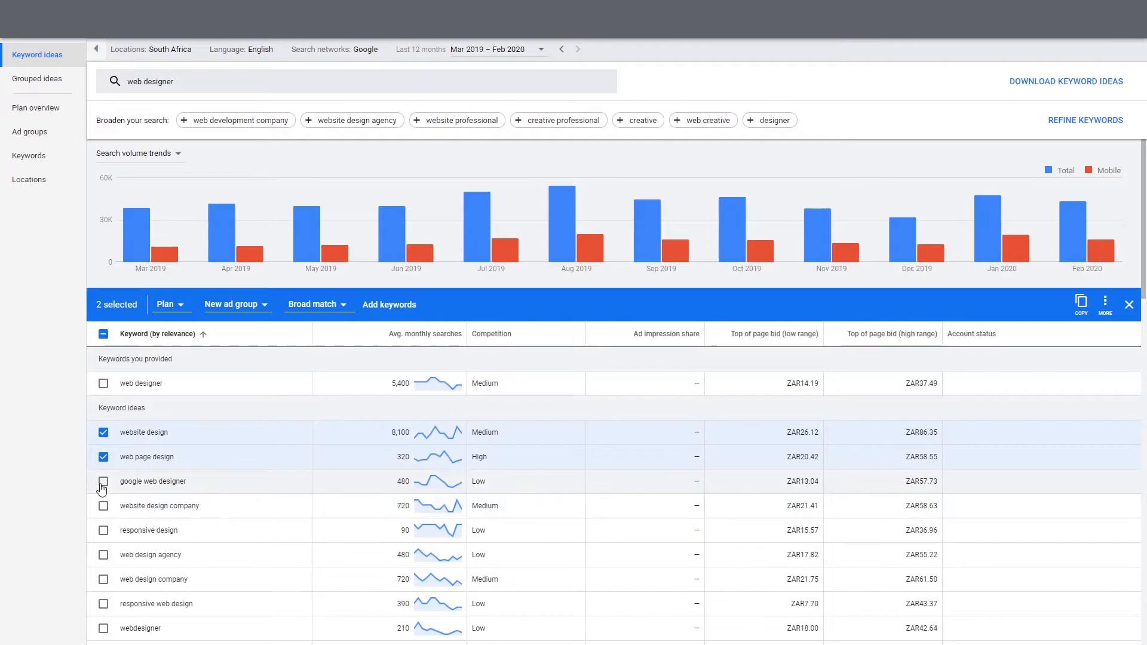
pyautogui.click(103, 505)
pyautogui.click(103, 530)
pyautogui.click(103, 554)
pyautogui.click(102, 578)
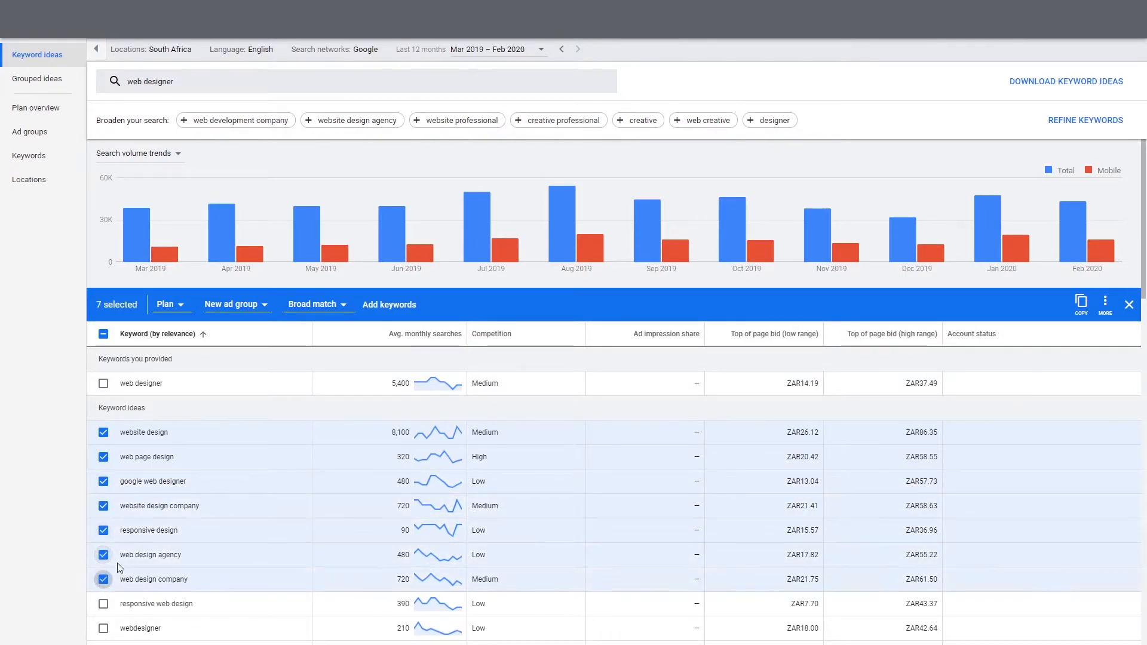
pyautogui.scroll(-2, 103, 517)
pyautogui.click(103, 505)
pyautogui.click(104, 507)
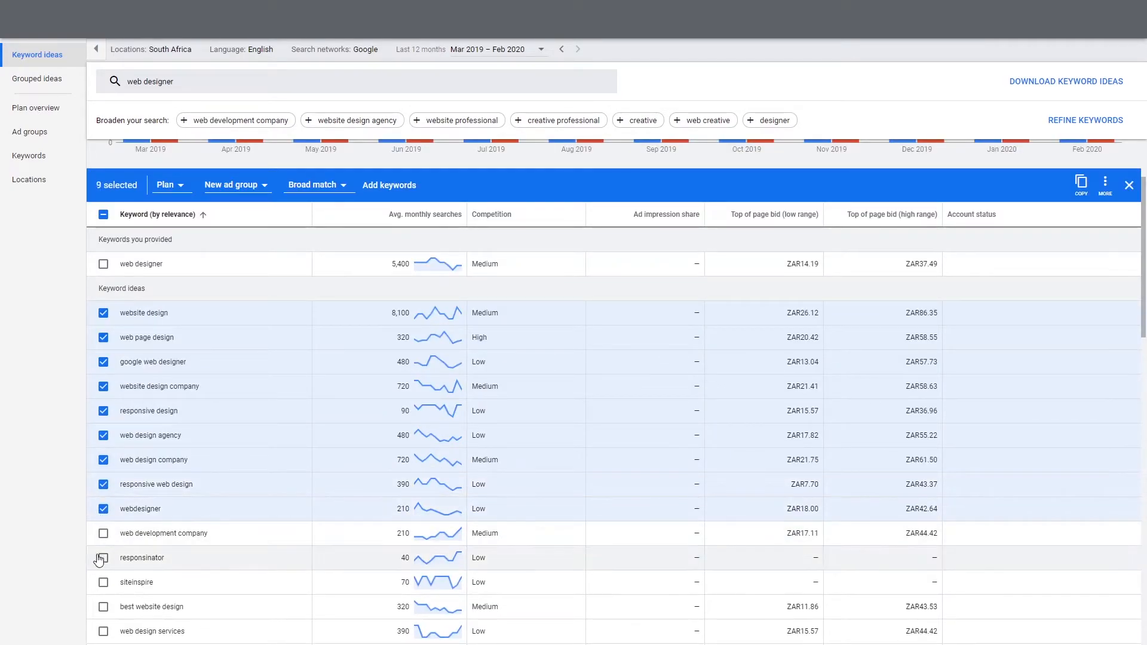
pyautogui.click(103, 532)
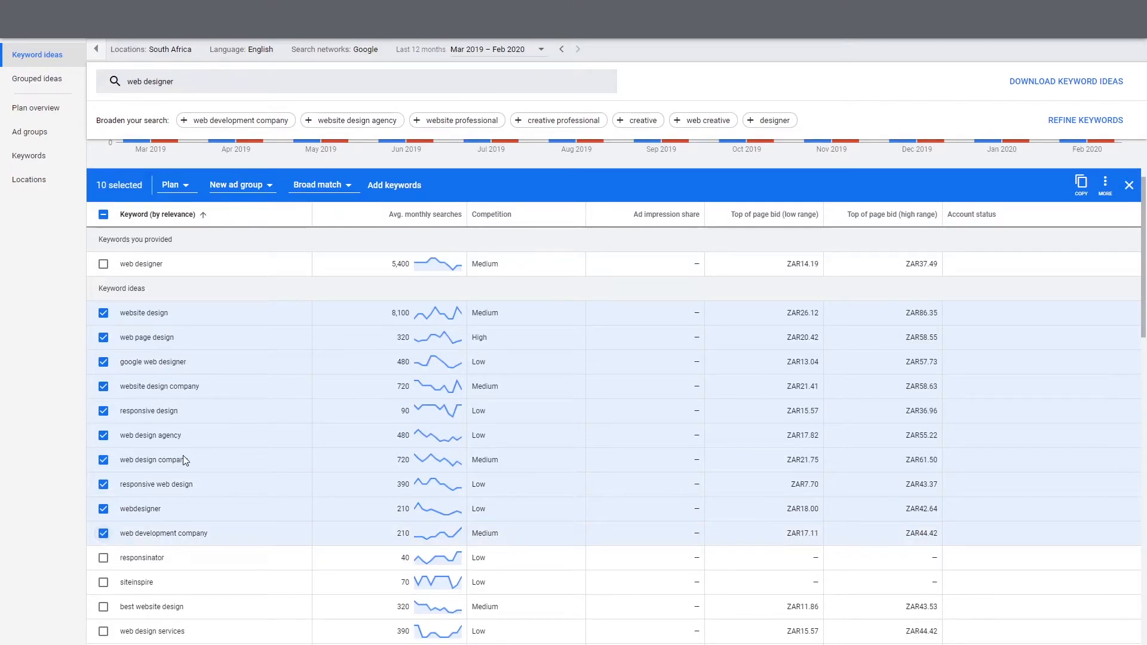
pyautogui.scroll(2, 183, 454)
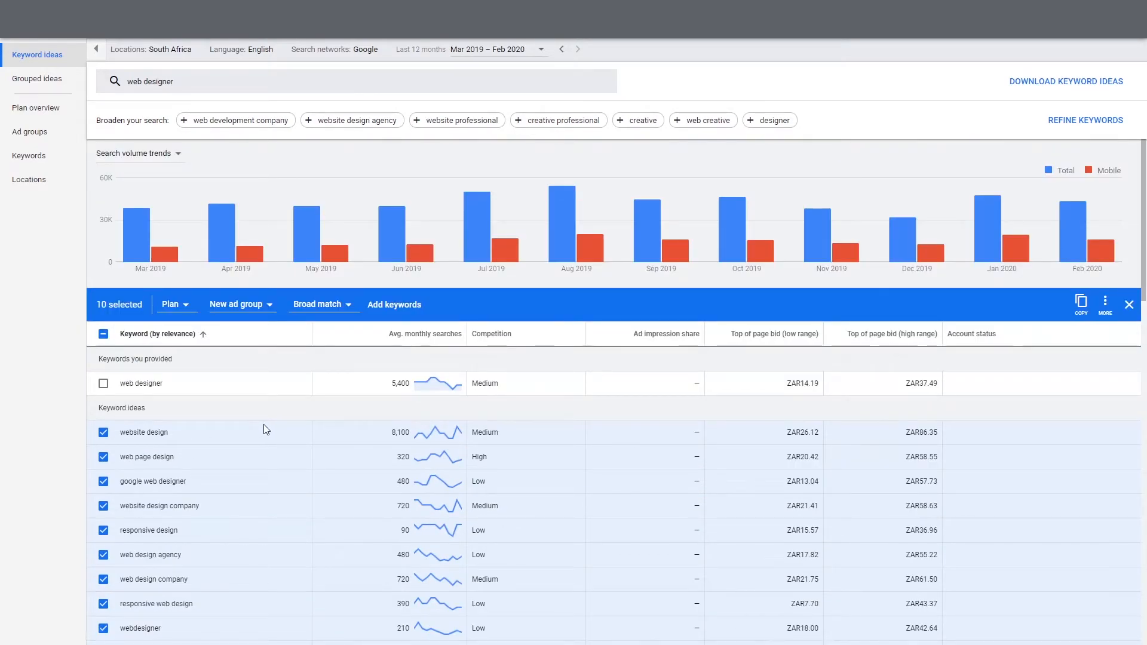
# Step: Create a new ad group named "The finest web designer in the land" for the selected keywords and check the match type options
pyautogui.click(179, 309)
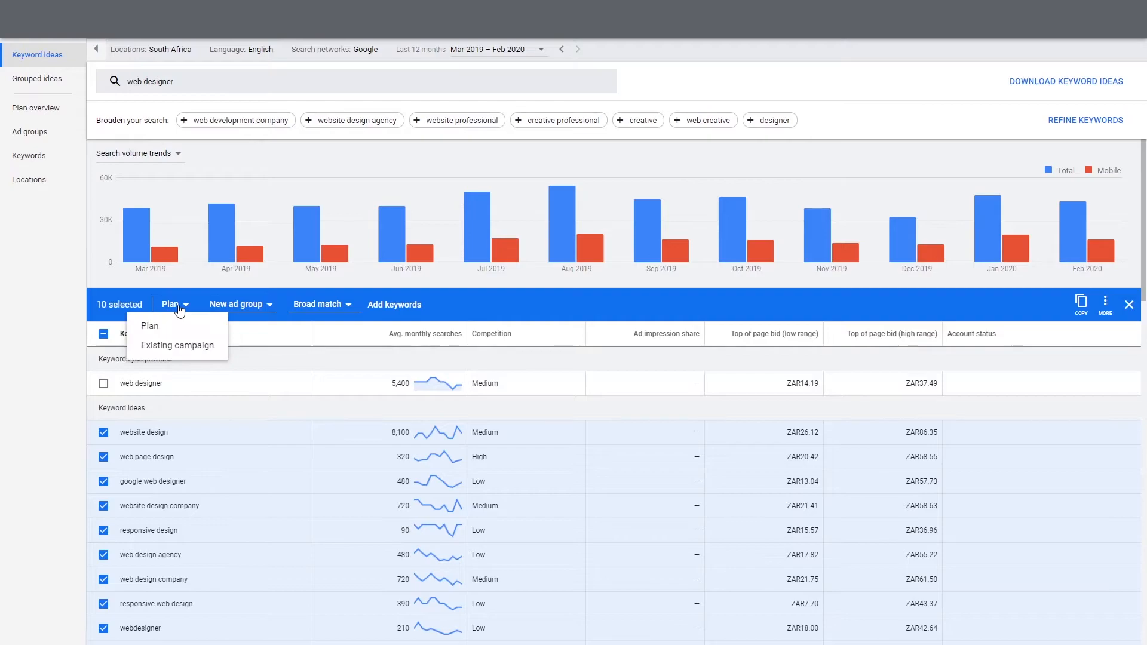
pyautogui.click(242, 315)
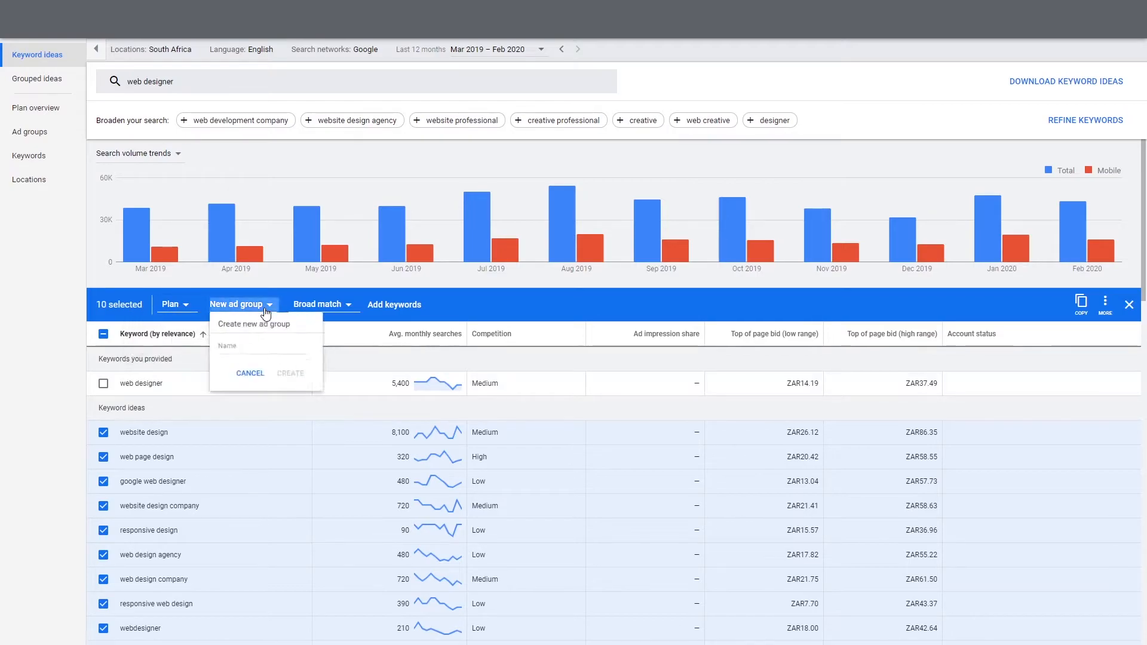
pyautogui.write('Web')
pyautogui.press('BackSpace')
pyautogui.press('BackSpace')
pyautogui.press('BackSpace')
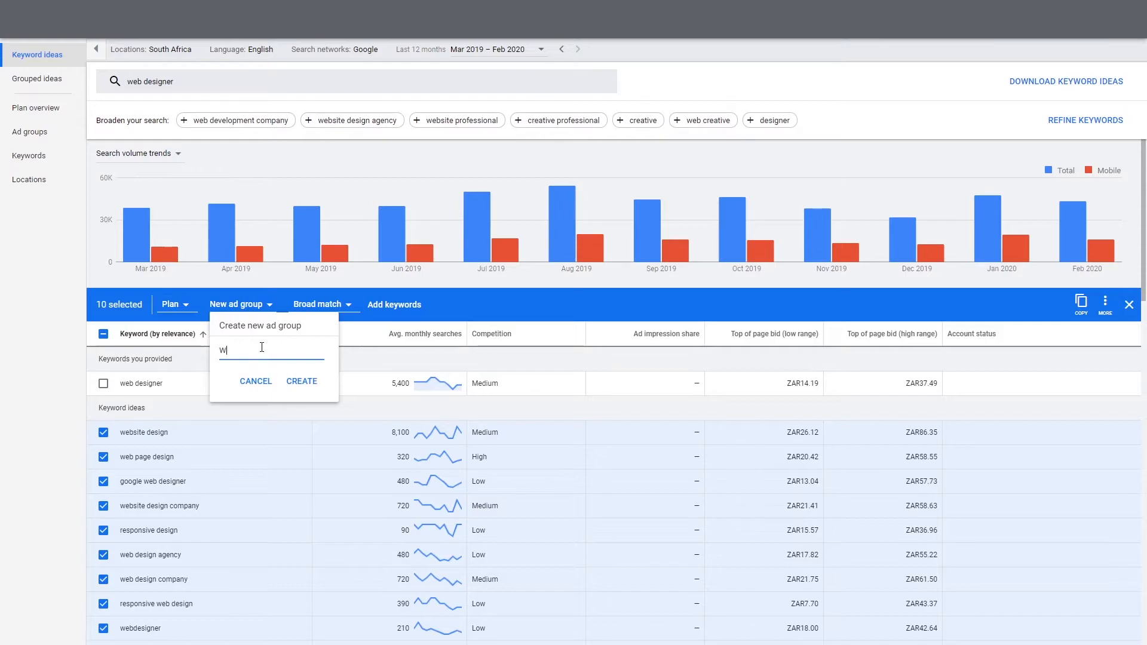
pyautogui.write('The finest web designer in ')
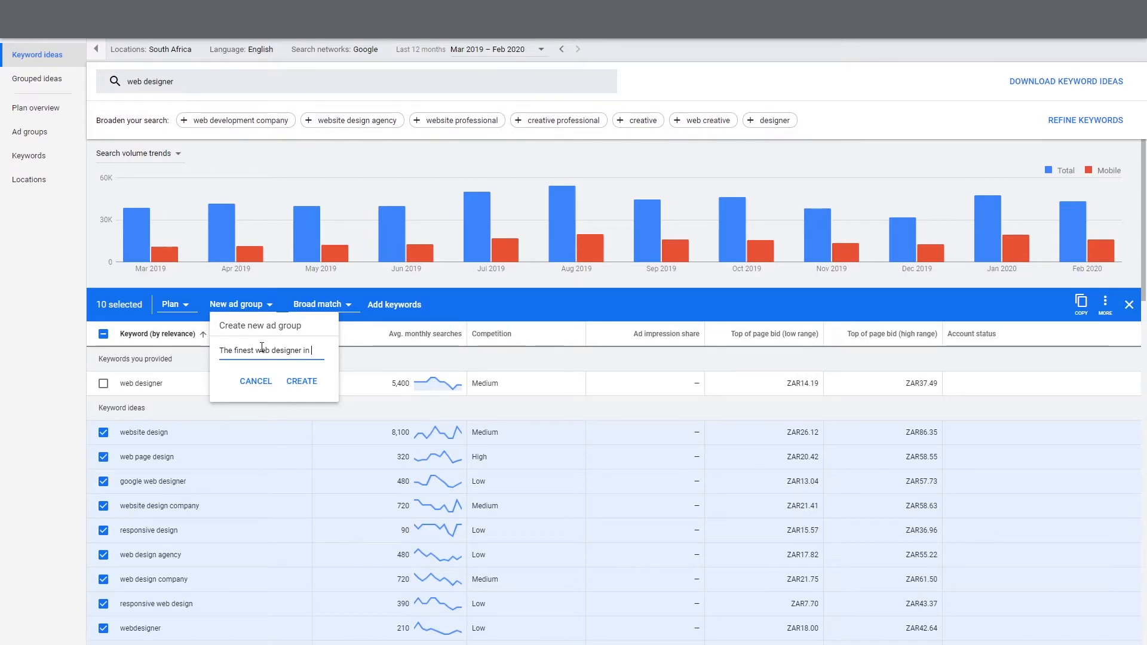
pyautogui.write('the land')
pyautogui.click(301, 380)
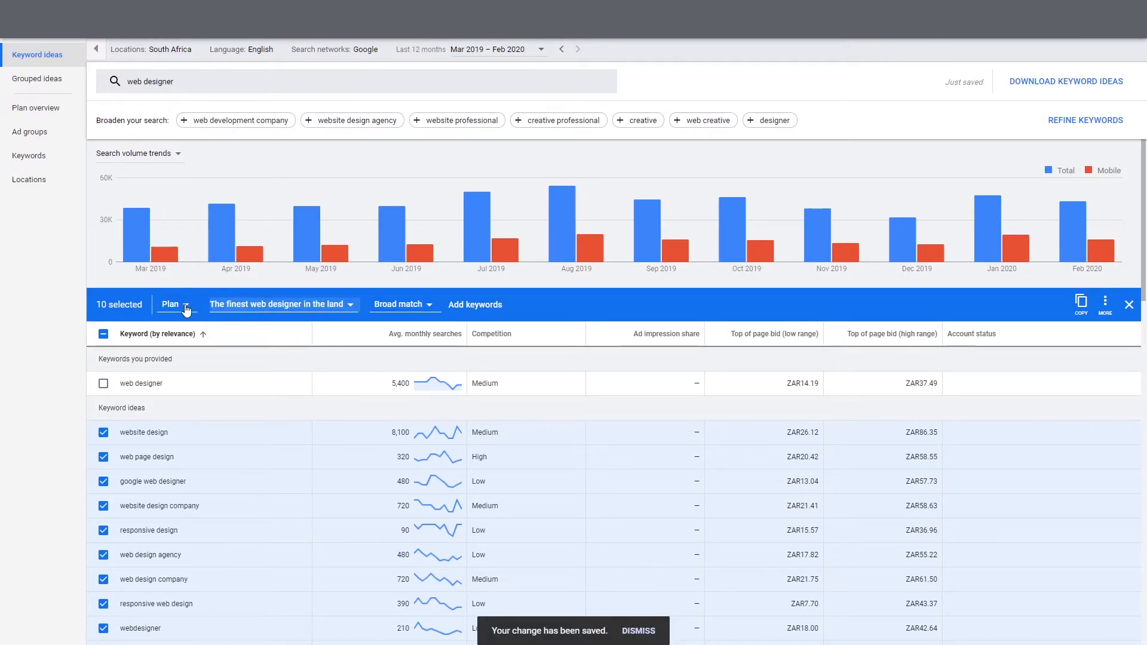
pyautogui.click(425, 306)
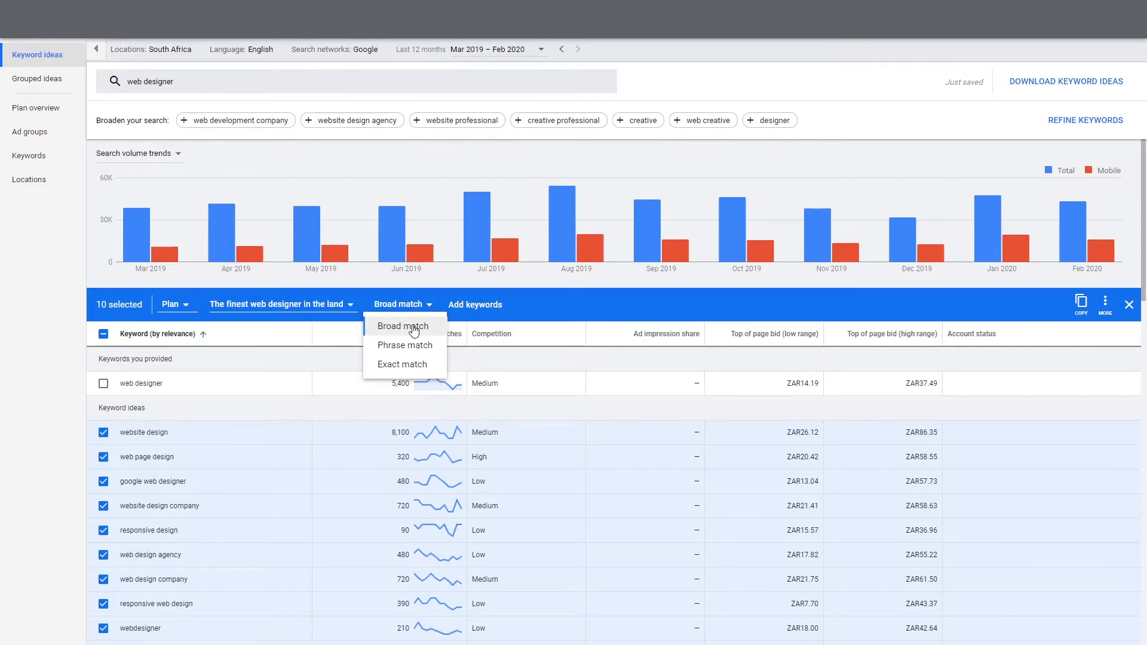
pyautogui.moveTo(352, 196)
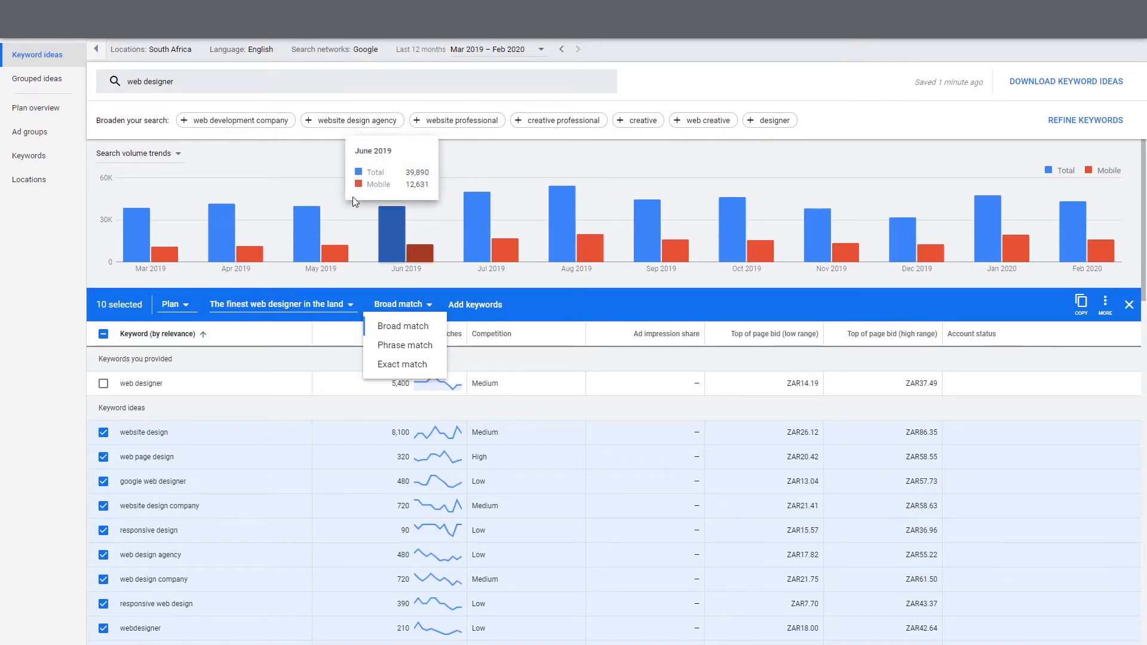
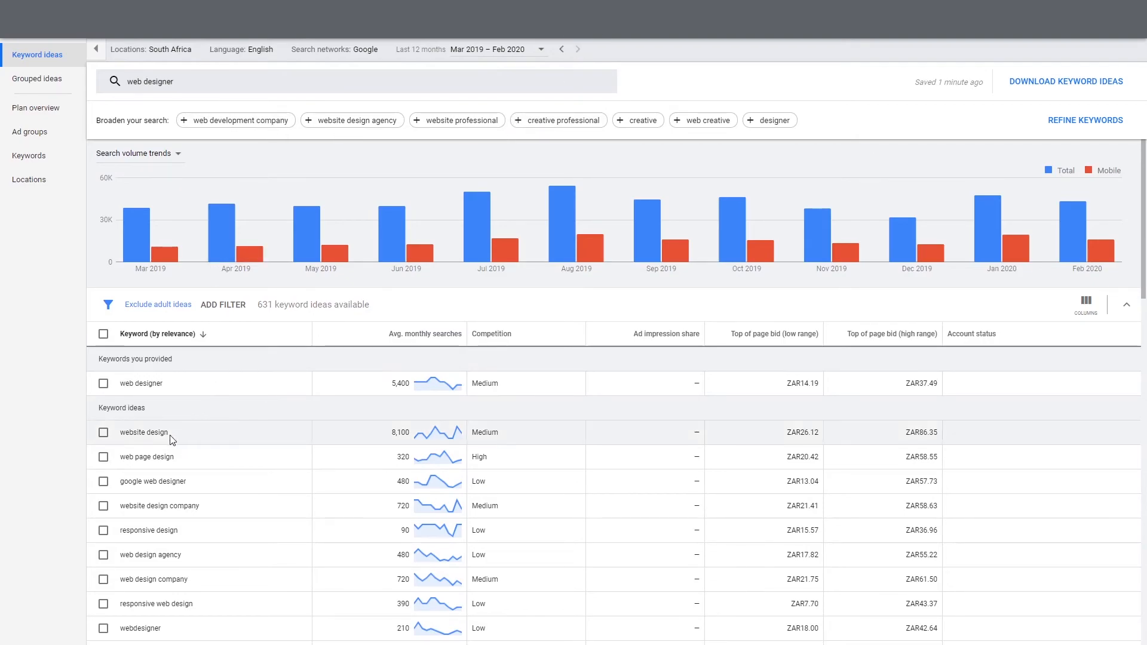
# Step: Select the keyword ideas from "website design" through "responsive design" and set the match type to Phrase match
pyautogui.click(103, 432)
pyautogui.click(104, 457)
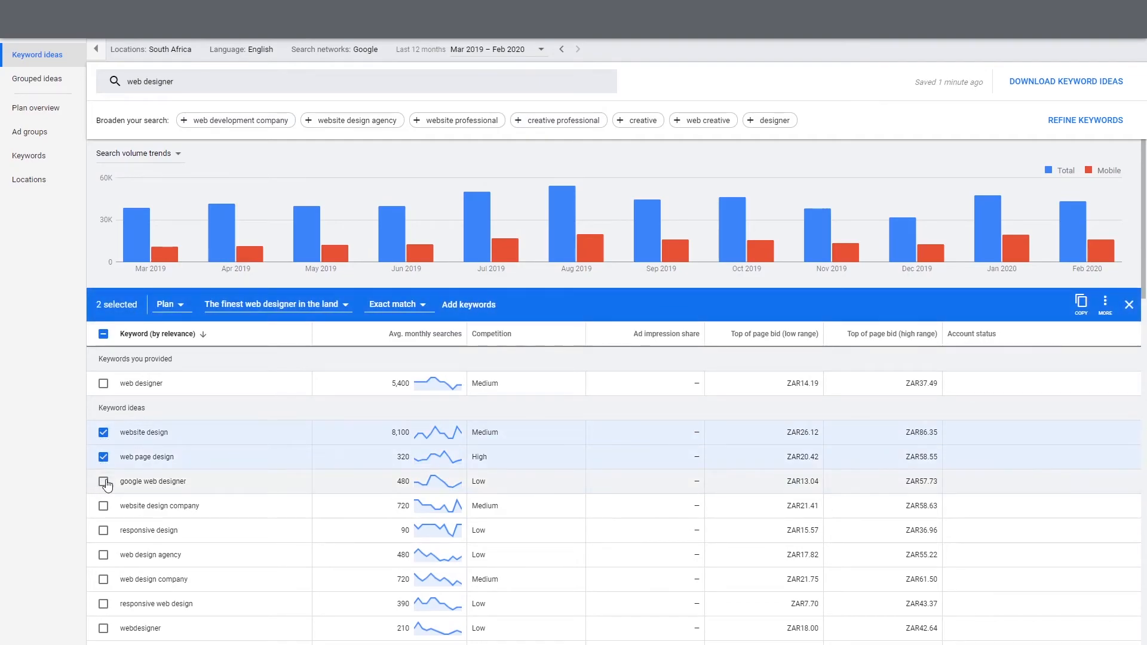
pyautogui.click(104, 481)
pyautogui.click(103, 505)
pyautogui.click(104, 531)
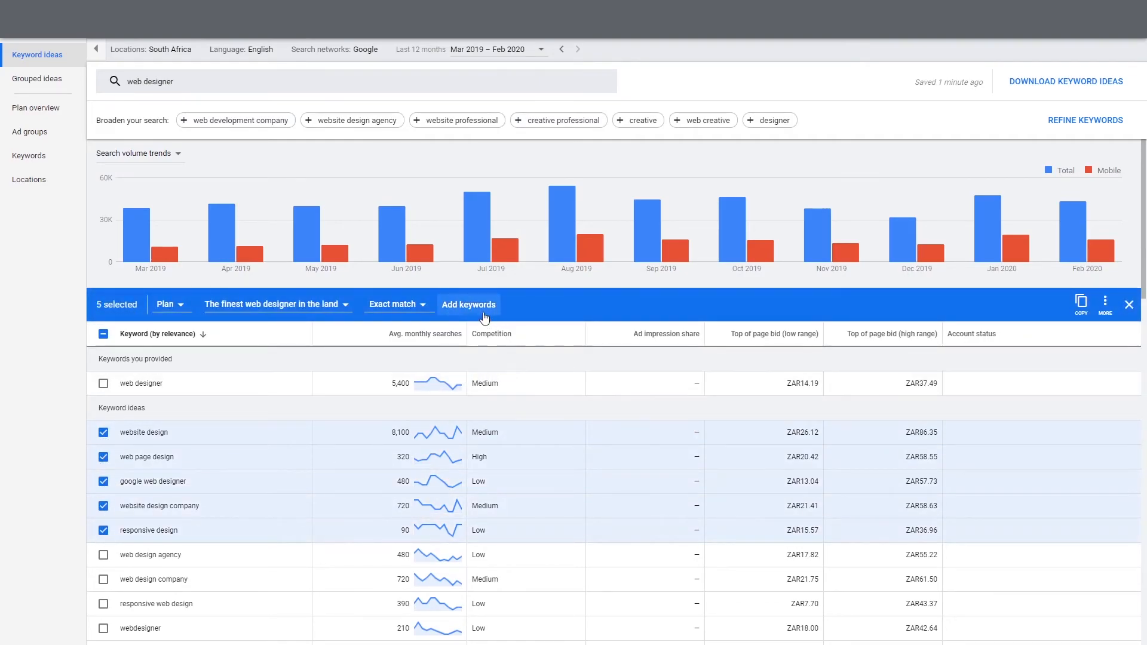
pyautogui.click(395, 305)
pyautogui.click(401, 345)
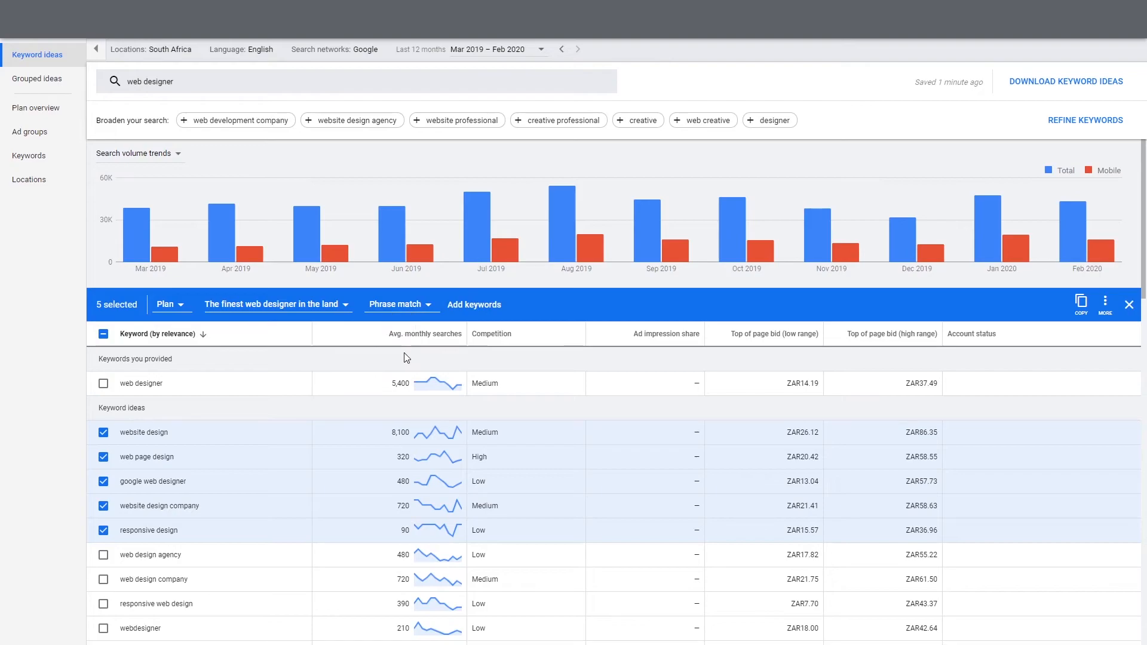
# Step: Add to the selection the ideas from "web design agency" through "webdesigner", plus "best website design", "responsive website" and "website development company"
pyautogui.scroll(-1, 298, 448)
pyautogui.click(103, 495)
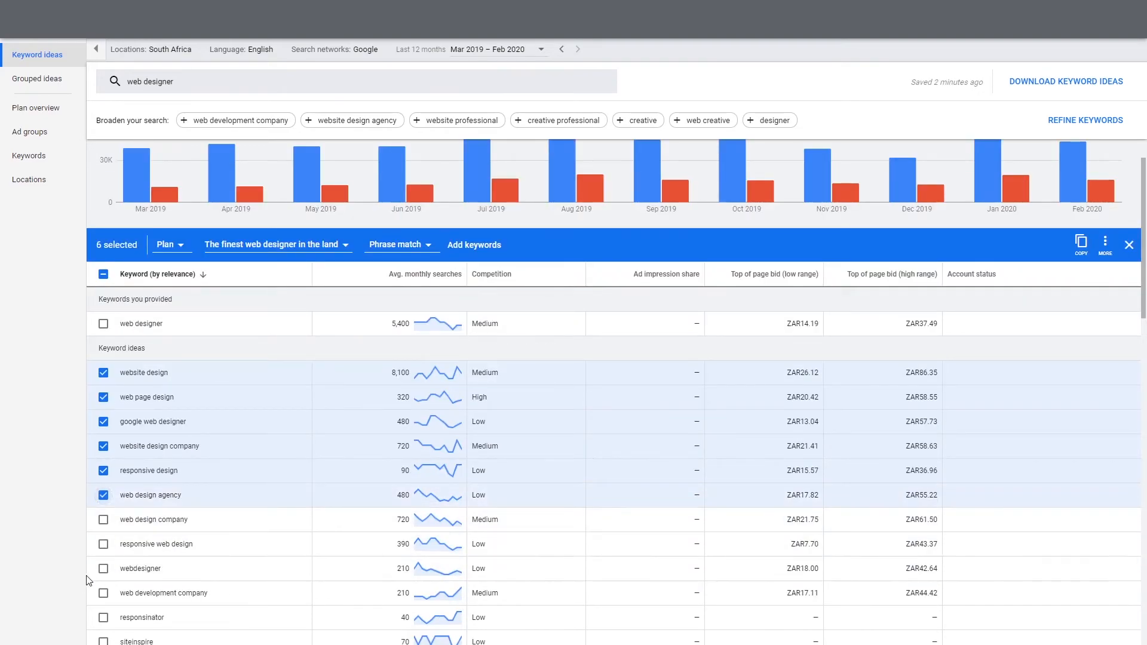
pyautogui.click(103, 519)
pyautogui.click(103, 544)
pyautogui.click(104, 568)
pyautogui.scroll(-1, 136, 530)
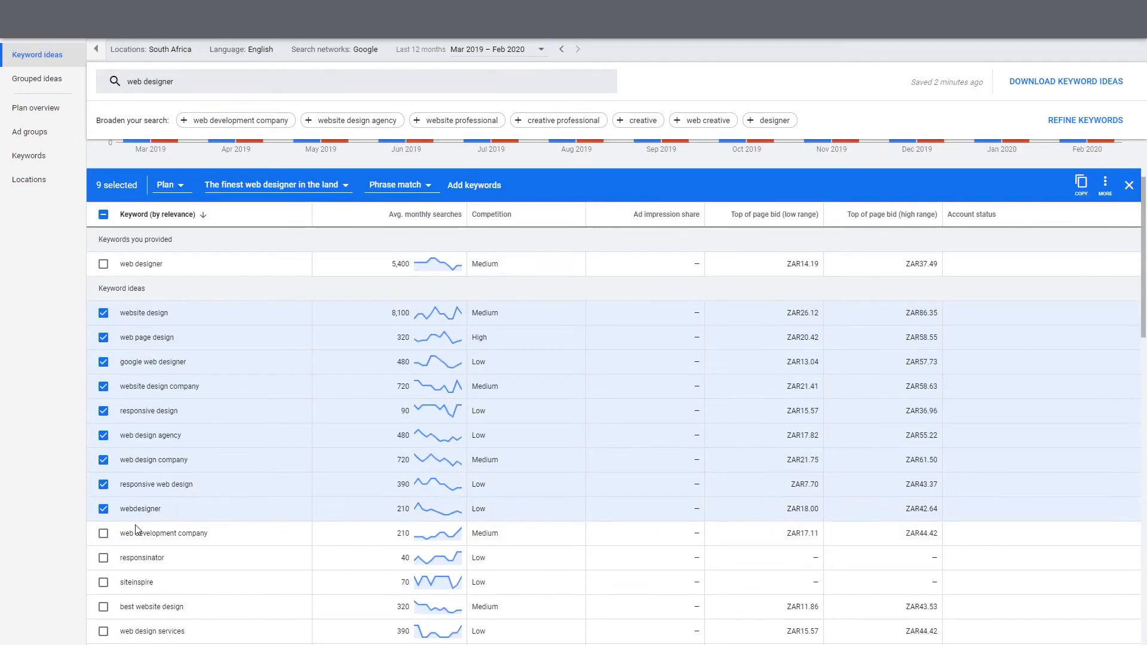
pyautogui.scroll(-2, 136, 529)
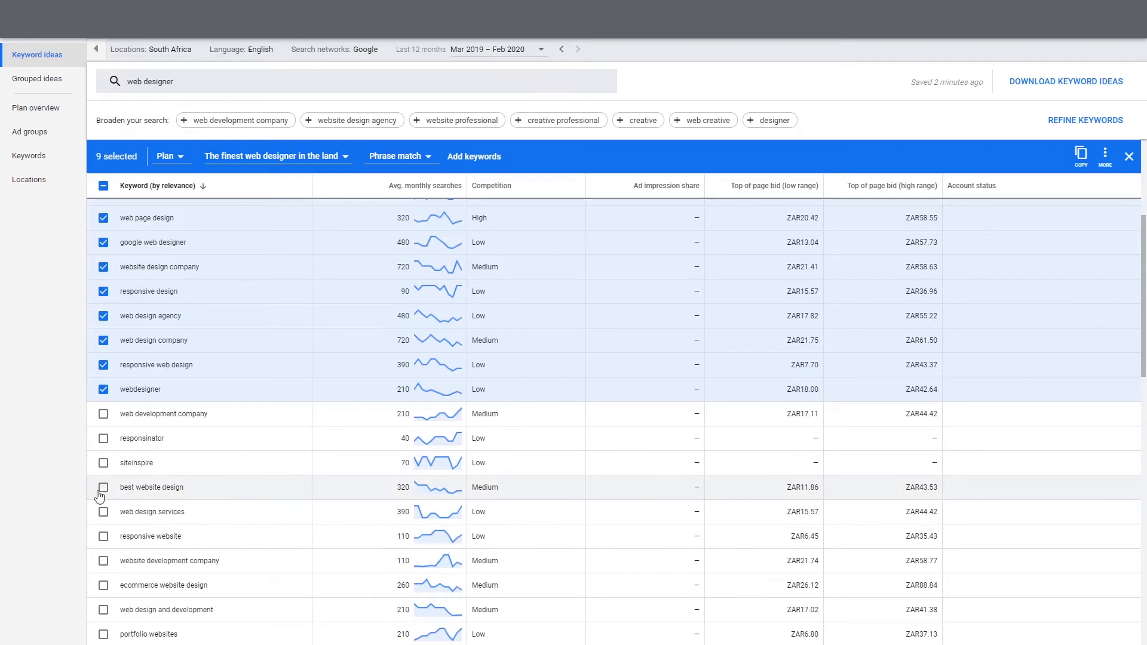
pyautogui.click(103, 487)
pyautogui.click(103, 560)
pyautogui.click(103, 536)
pyautogui.scroll(3, 212, 510)
pyautogui.scroll(-2, 442, 454)
pyautogui.scroll(3, 430, 475)
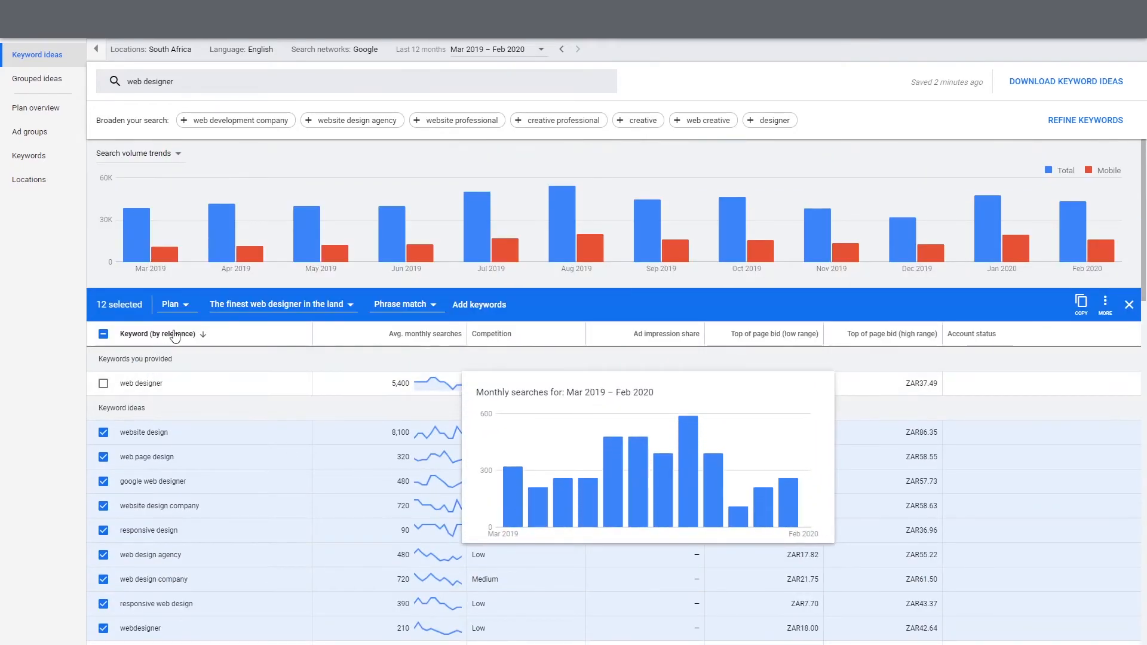
# Step: Add the selected keywords to the plan in the ad group "The finest web designer in the land"
pyautogui.click(172, 305)
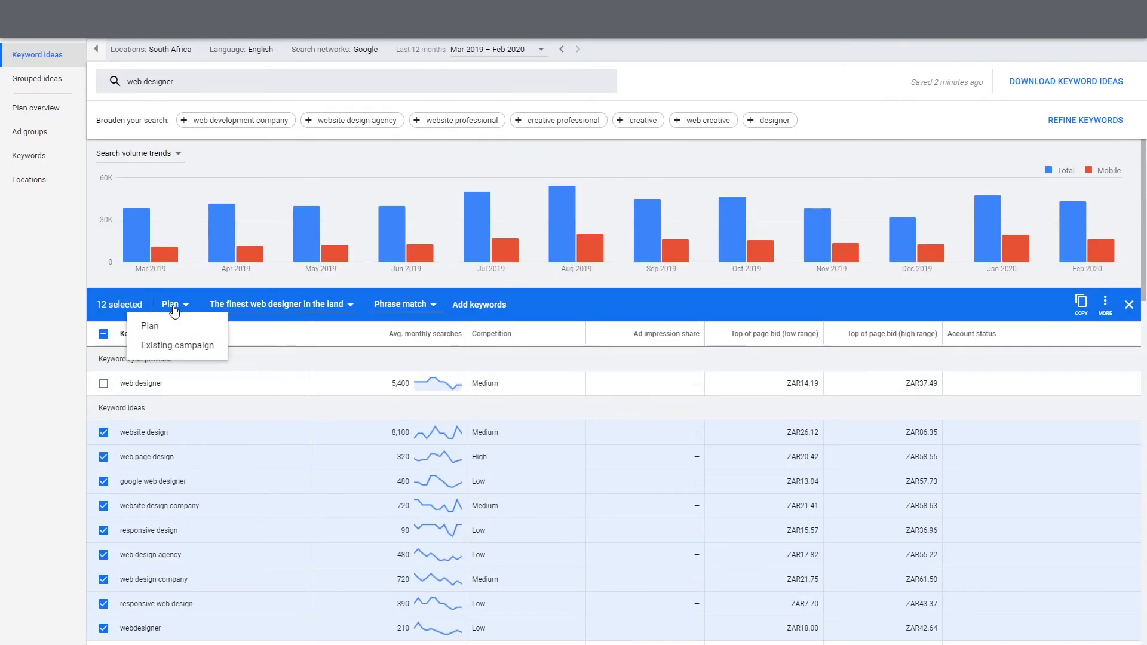
pyautogui.click(179, 327)
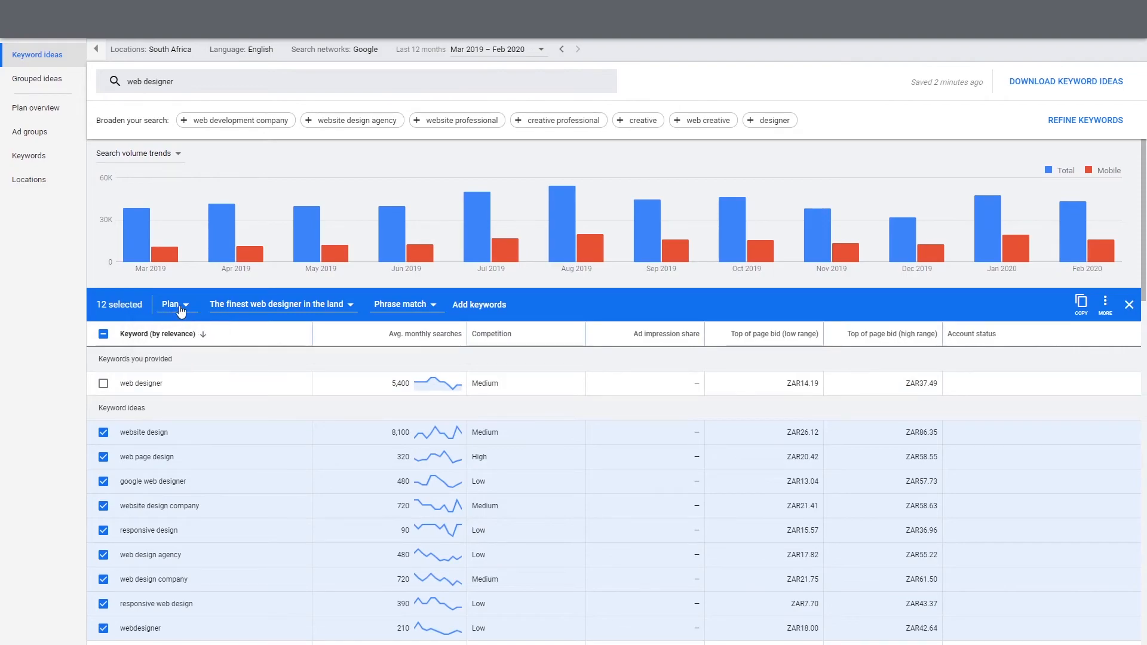
pyautogui.click(275, 304)
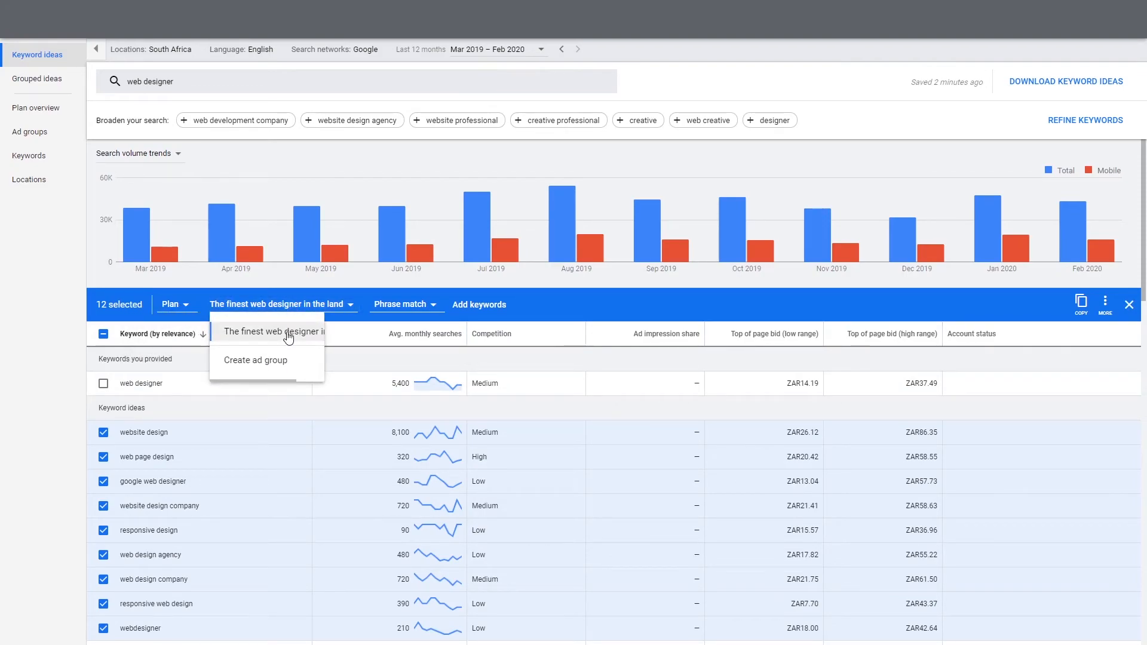
pyautogui.click(287, 337)
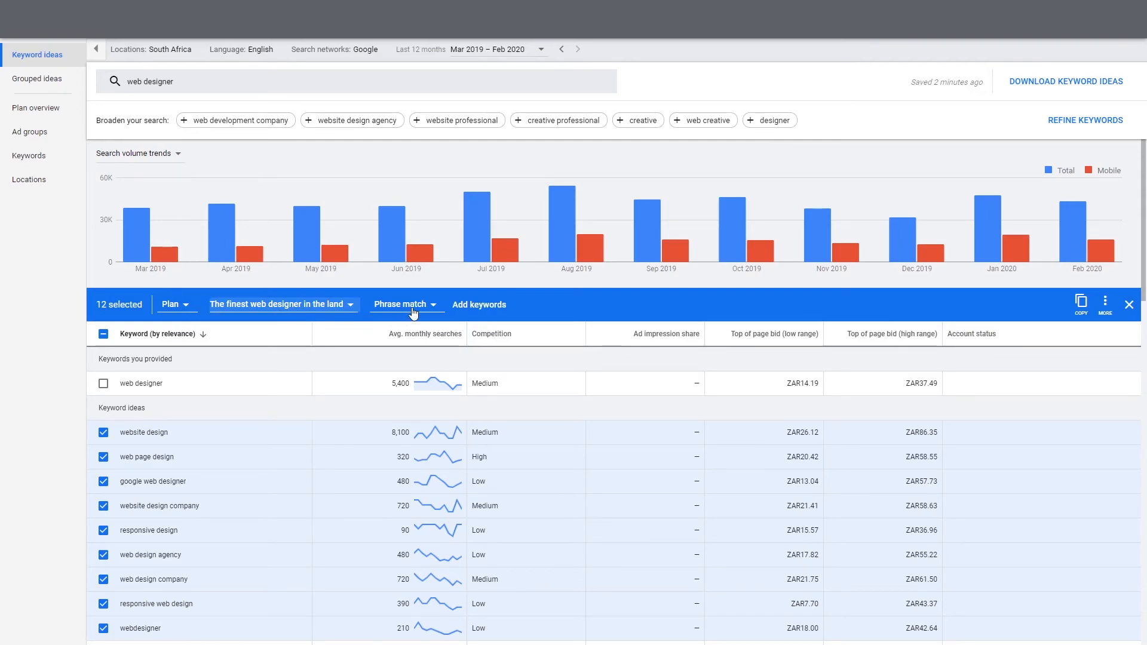
pyautogui.click(484, 305)
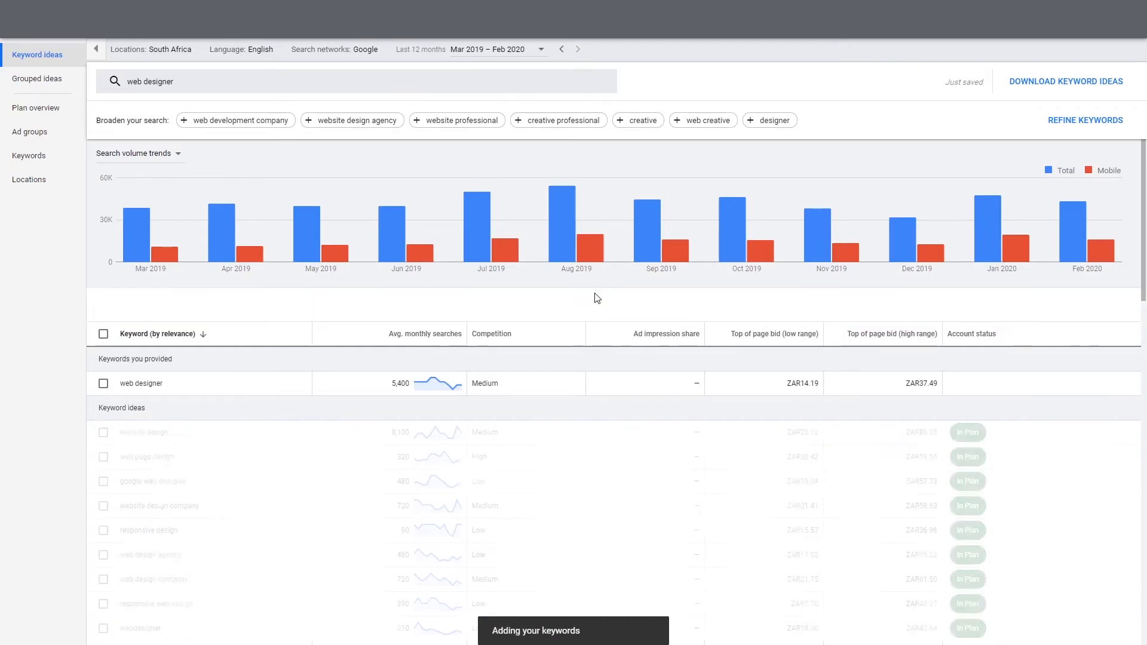
# Step: Check the account status of the keyword ideas to see which ones are in the plan
pyautogui.scroll(-1, 593, 298)
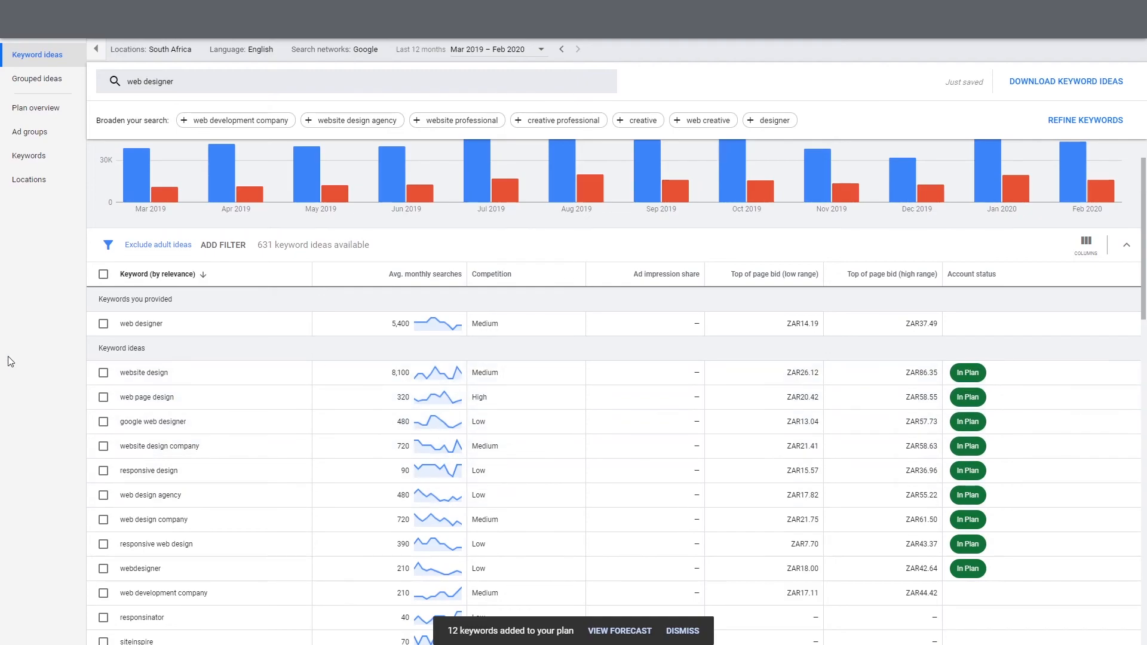
pyautogui.scroll(-1, 623, 453)
pyautogui.scroll(-2, 943, 430)
pyautogui.scroll(2, 942, 430)
pyautogui.scroll(-1, 389, 529)
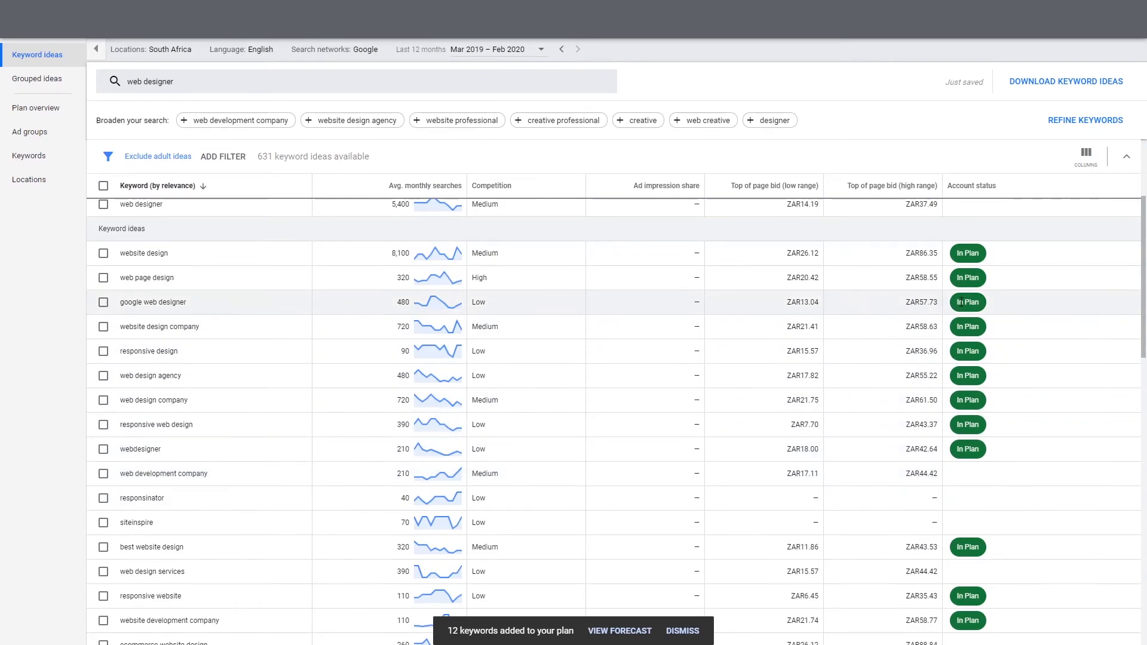
pyautogui.scroll(-2, 971, 525)
pyautogui.scroll(5, 943, 454)
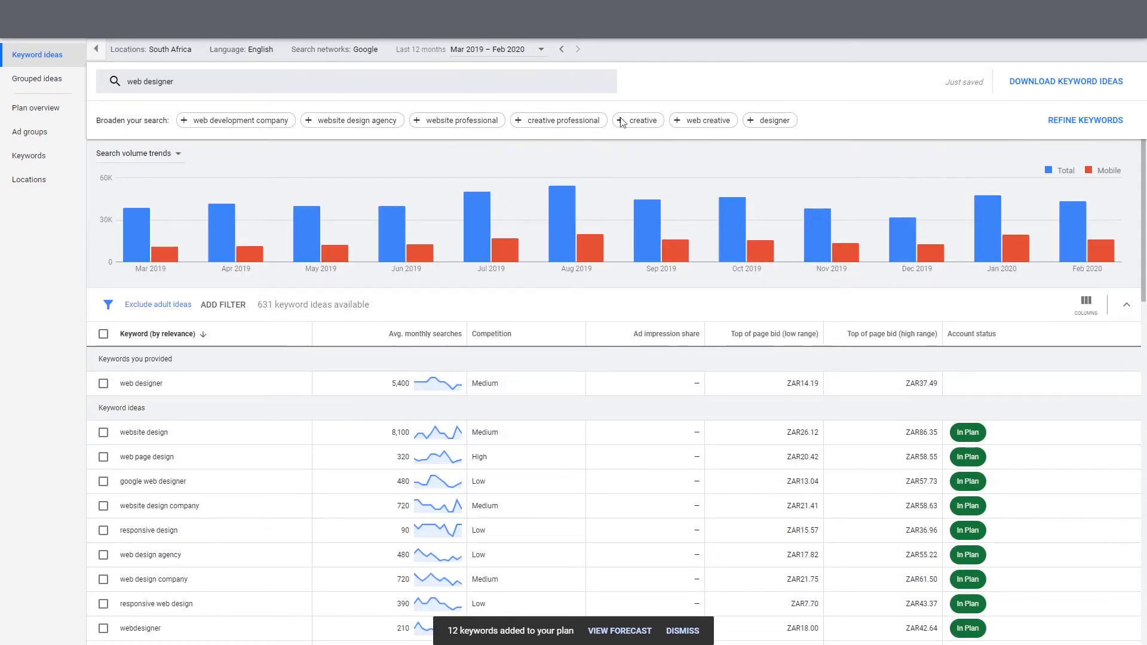
# Step: Open the plan overview and examine the plan's forecast cost
pyautogui.click(19, 110)
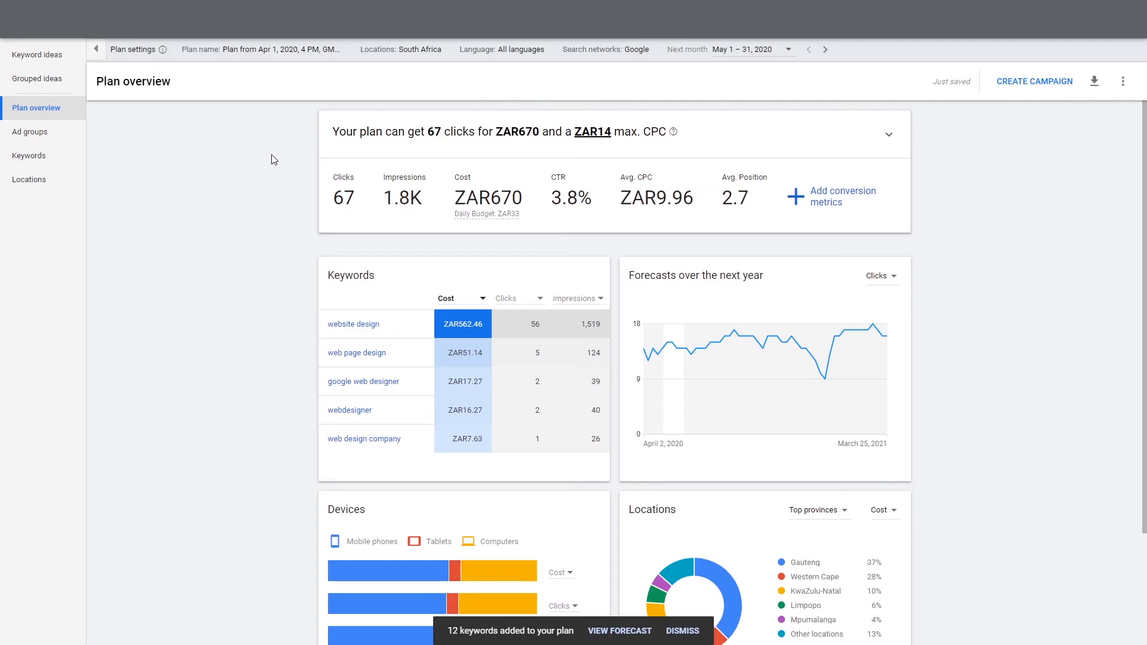
pyautogui.moveTo(481, 198); pyautogui.dragTo(529, 200)
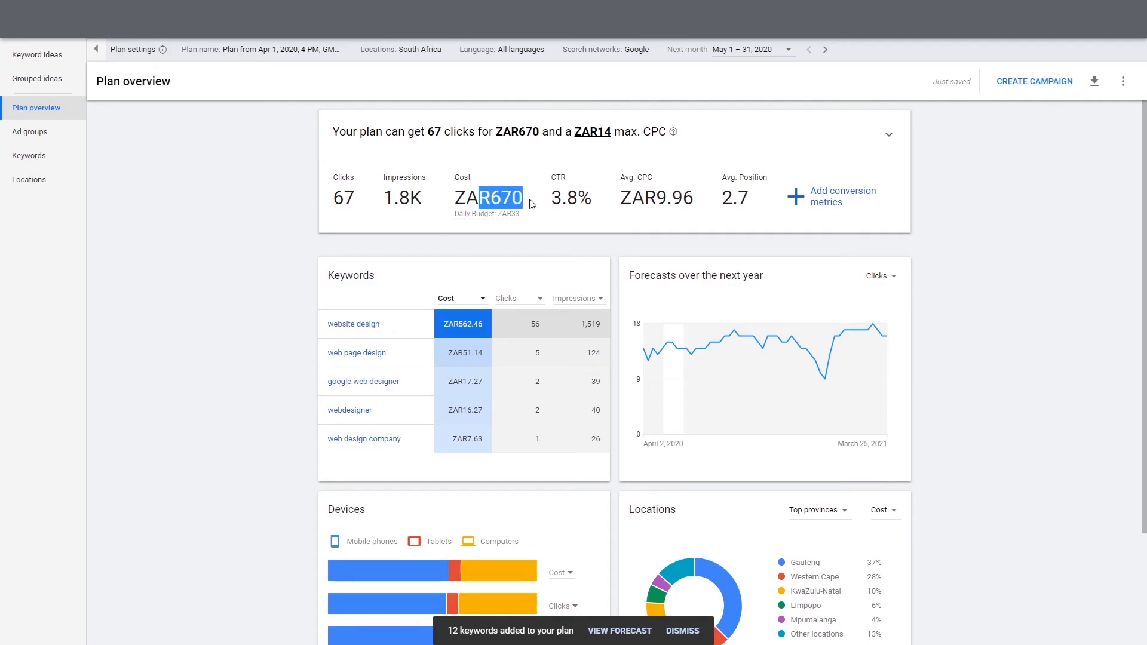
# Step: Examine the forecast clicks, average CPC and average position in the plan overview's summary
pyautogui.moveTo(330, 200)
pyautogui.mouseDown()
pyautogui.moveTo(383, 203)
pyautogui.moveTo(344, 199)
pyautogui.mouseUp()
pyautogui.click(339, 197)
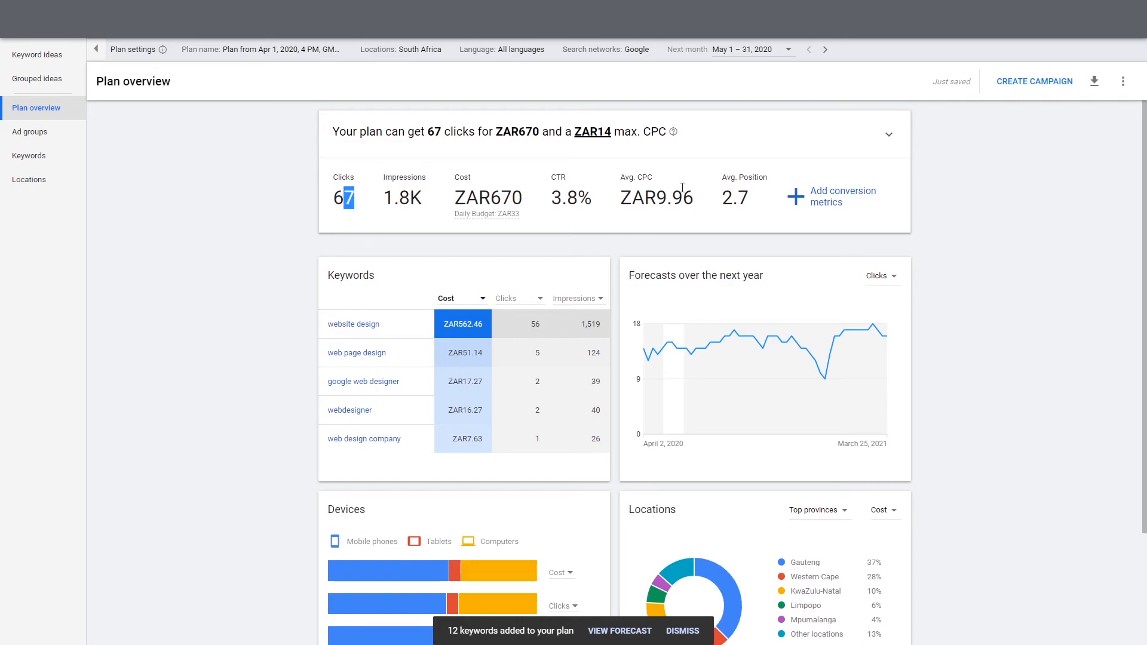
pyautogui.moveTo(655, 199); pyautogui.dragTo(696, 202)
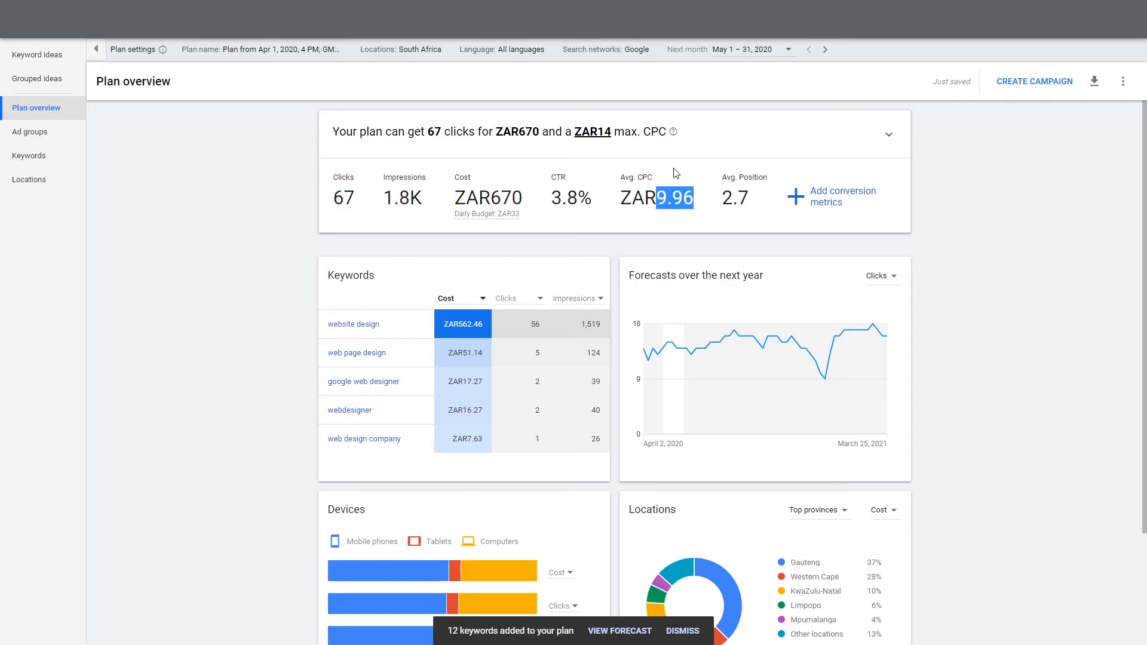
pyautogui.click(682, 202)
pyautogui.moveTo(674, 194); pyautogui.dragTo(712, 208)
pyautogui.click(670, 180)
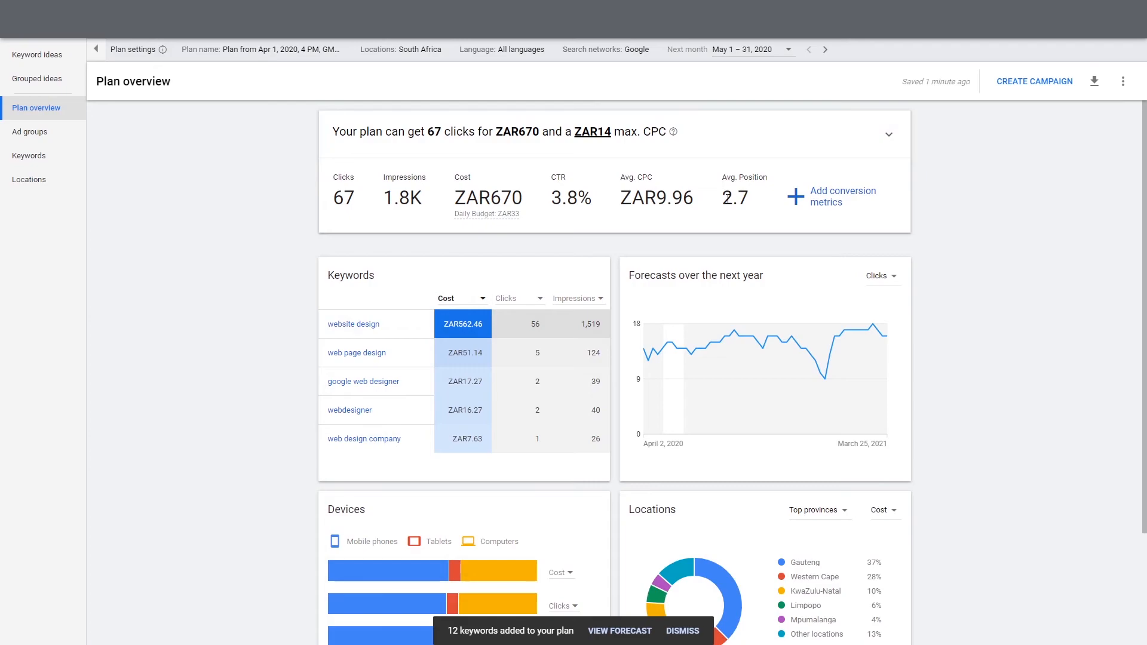
pyautogui.moveTo(723, 199); pyautogui.dragTo(749, 216)
pyautogui.click(961, 223)
# Step: Examine the plan overview's location breakdown by province, especially Gauteng's share of the cost, alongside the forecast summary
pyautogui.scroll(-3, 531, 191)
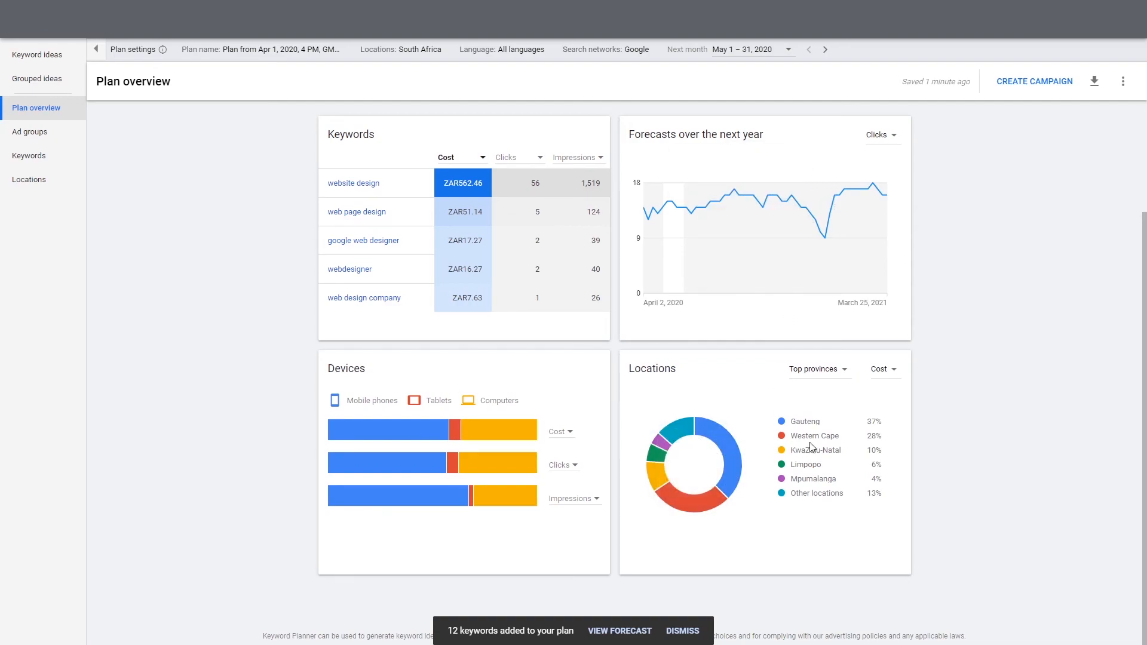
pyautogui.moveTo(789, 421); pyautogui.dragTo(884, 431)
pyautogui.click(884, 431)
pyautogui.scroll(3, 850, 423)
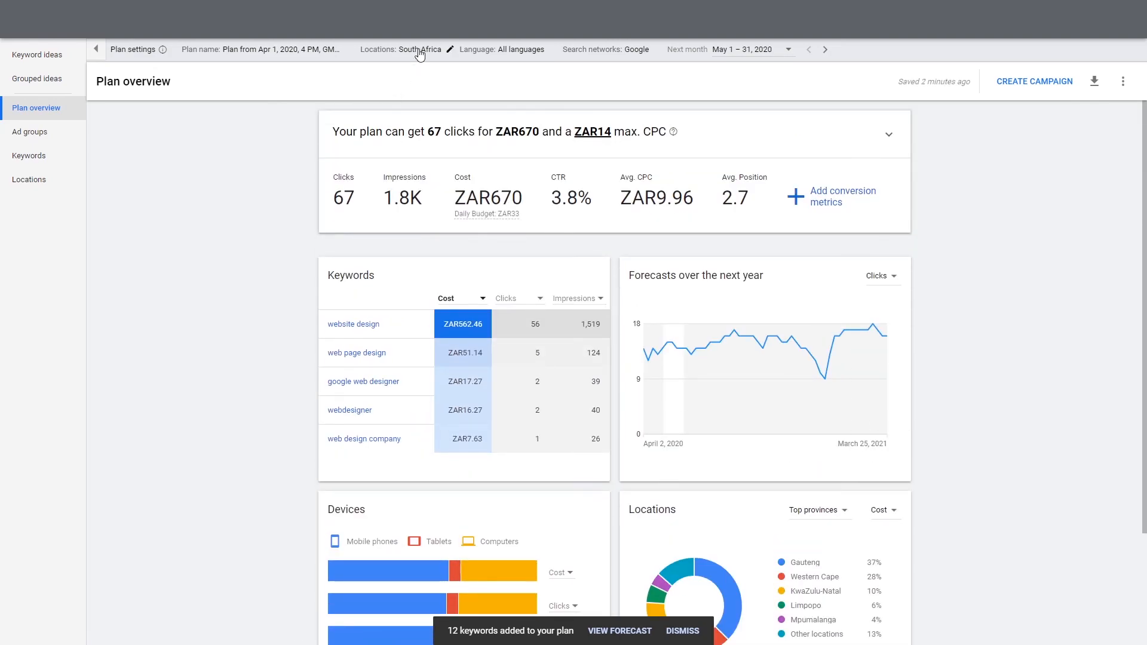
pyautogui.scroll(-2, 485, 233)
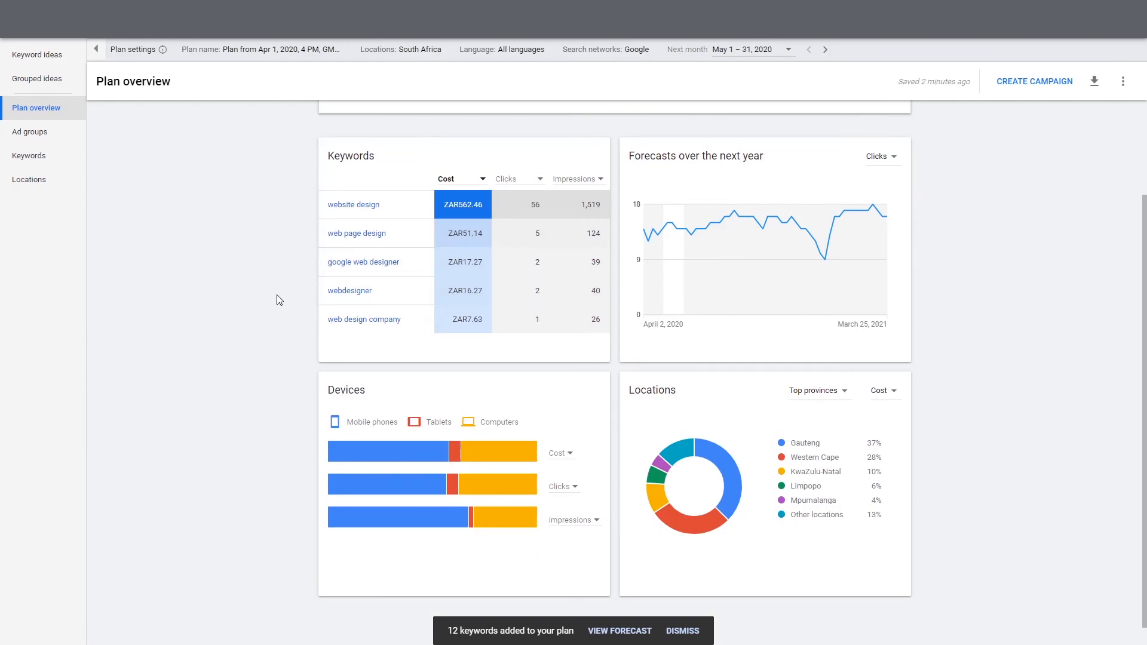
pyautogui.scroll(2, 279, 300)
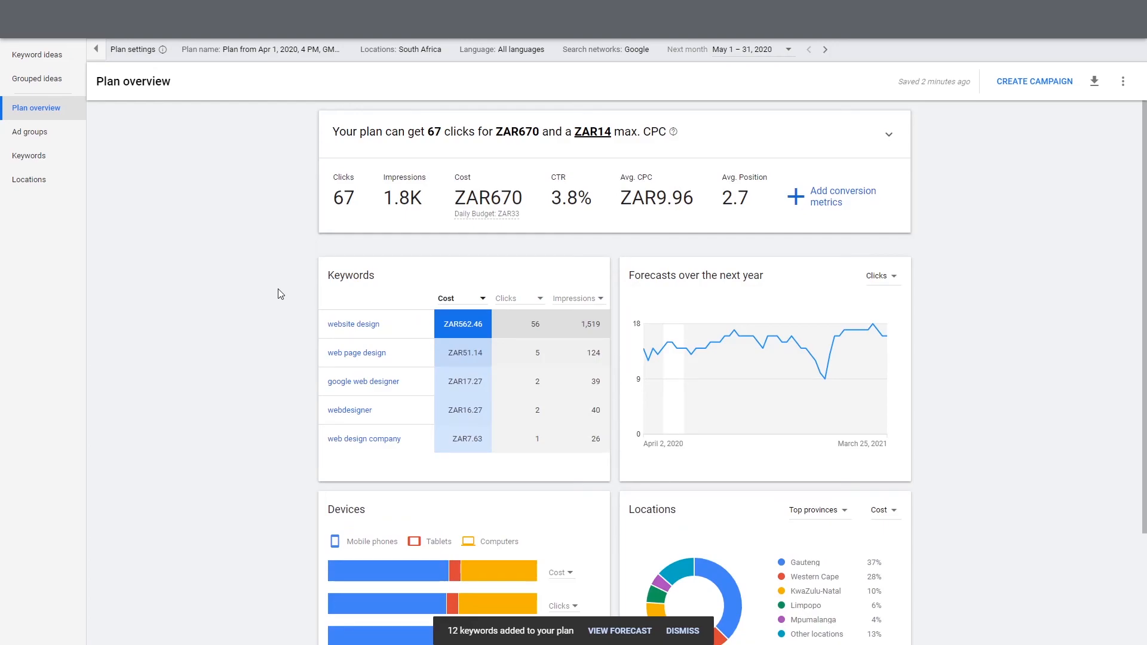
# Step: View the forecasts for the plan's individual keywords and check its campaign negative keywords
pyautogui.click(53, 155)
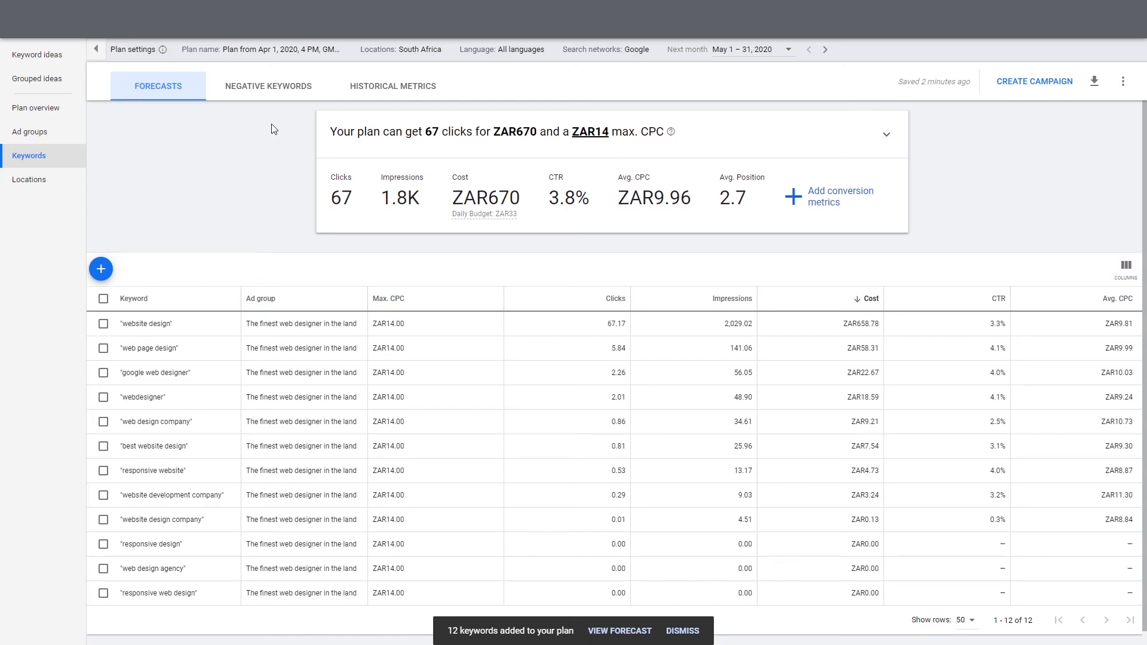
pyautogui.click(273, 96)
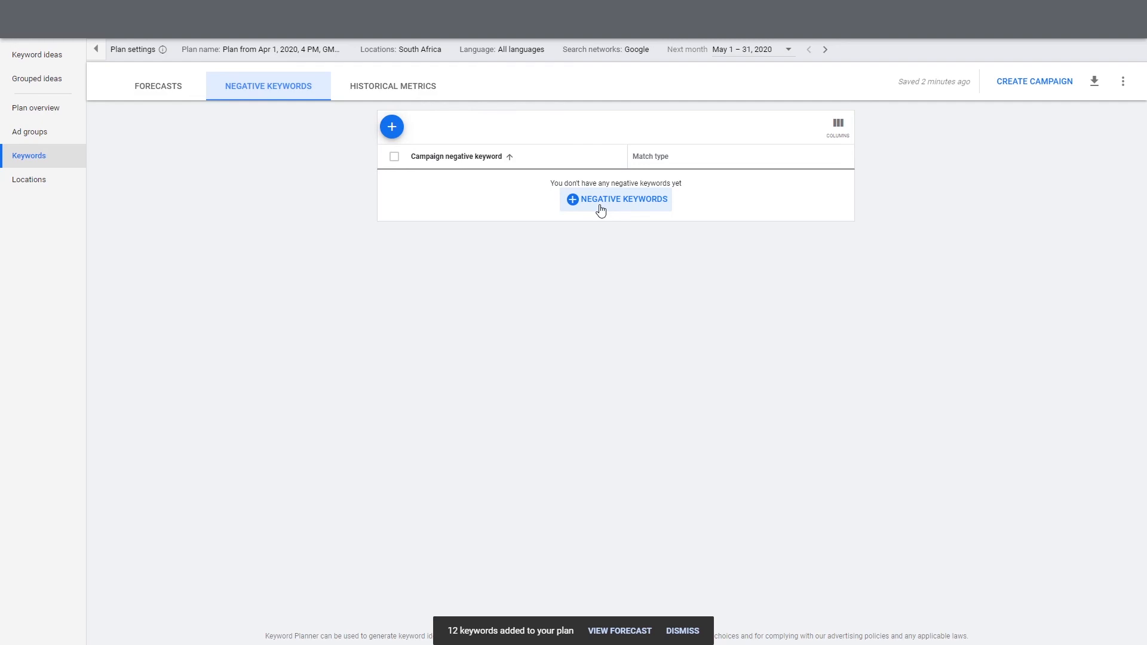
# Step: Examine the historical metrics and monthly search trends of the plan's keywords, and return to their forecasts
pyautogui.click(360, 86)
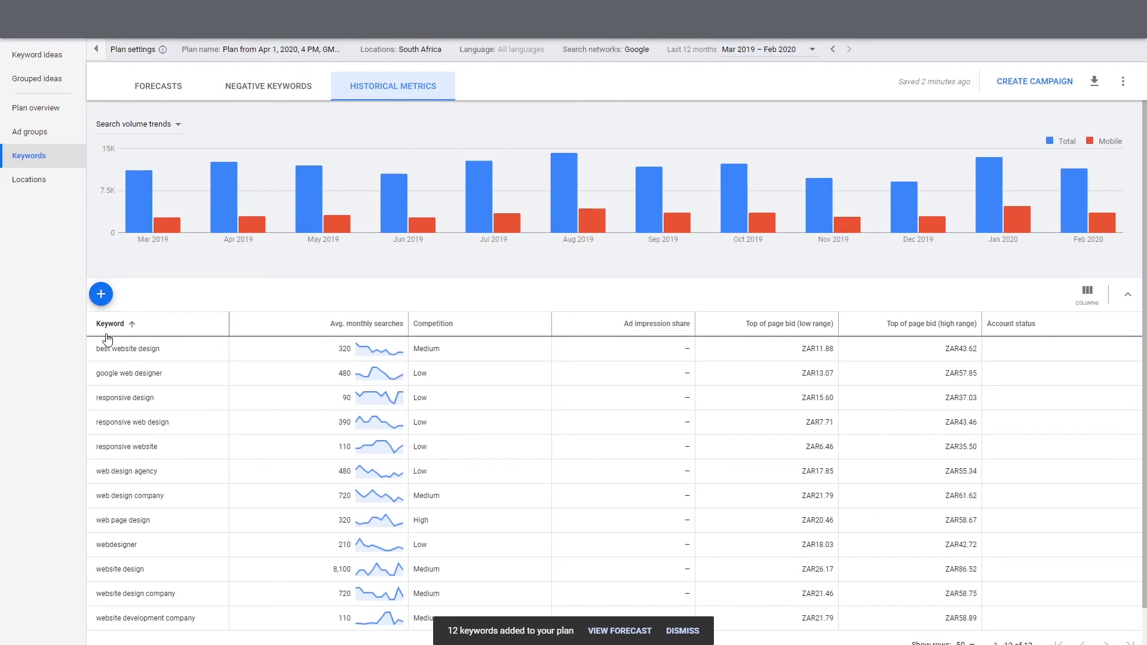
pyautogui.scroll(-1, 107, 341)
pyautogui.scroll(1, 639, 463)
pyautogui.scroll(-1, 514, 328)
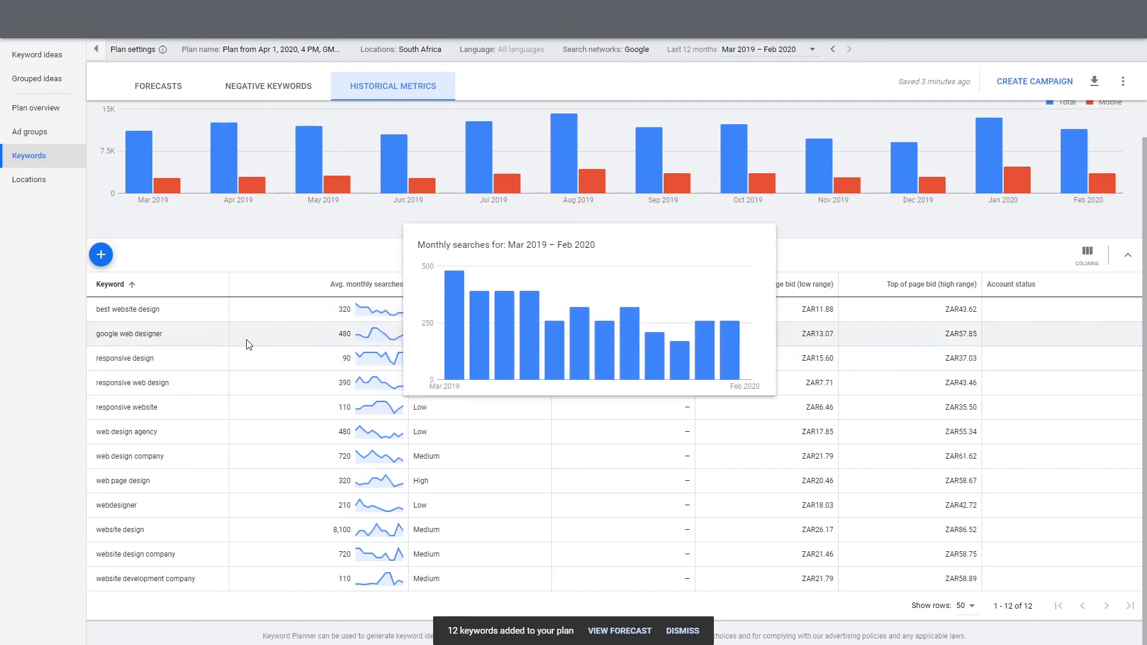
pyautogui.scroll(1, 279, 299)
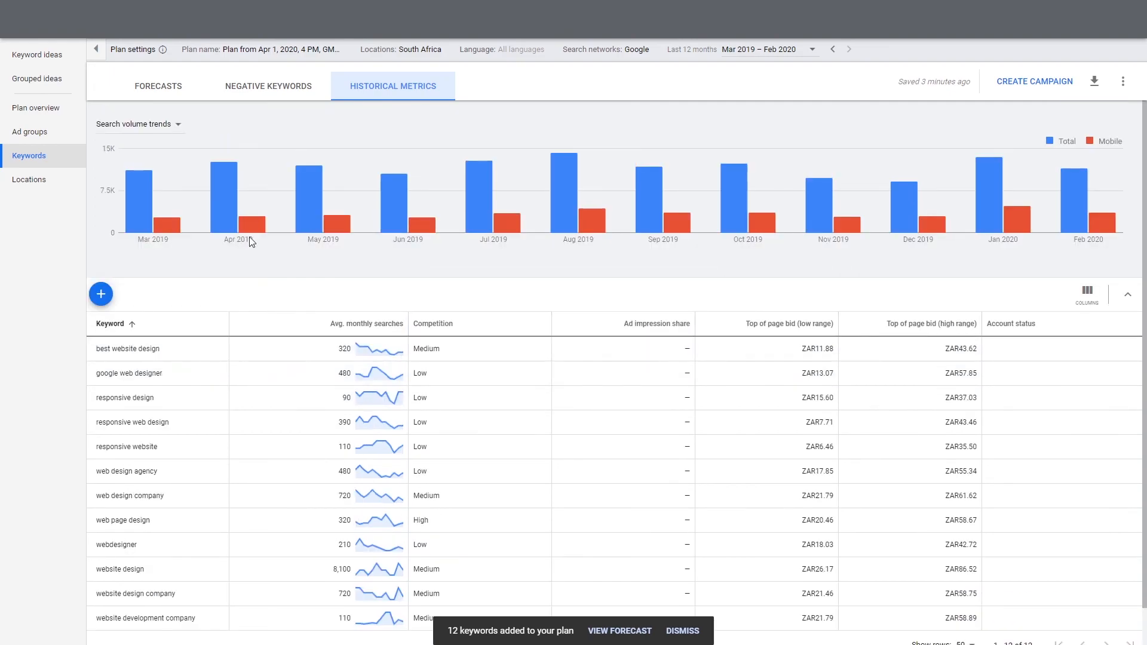
pyautogui.click(159, 86)
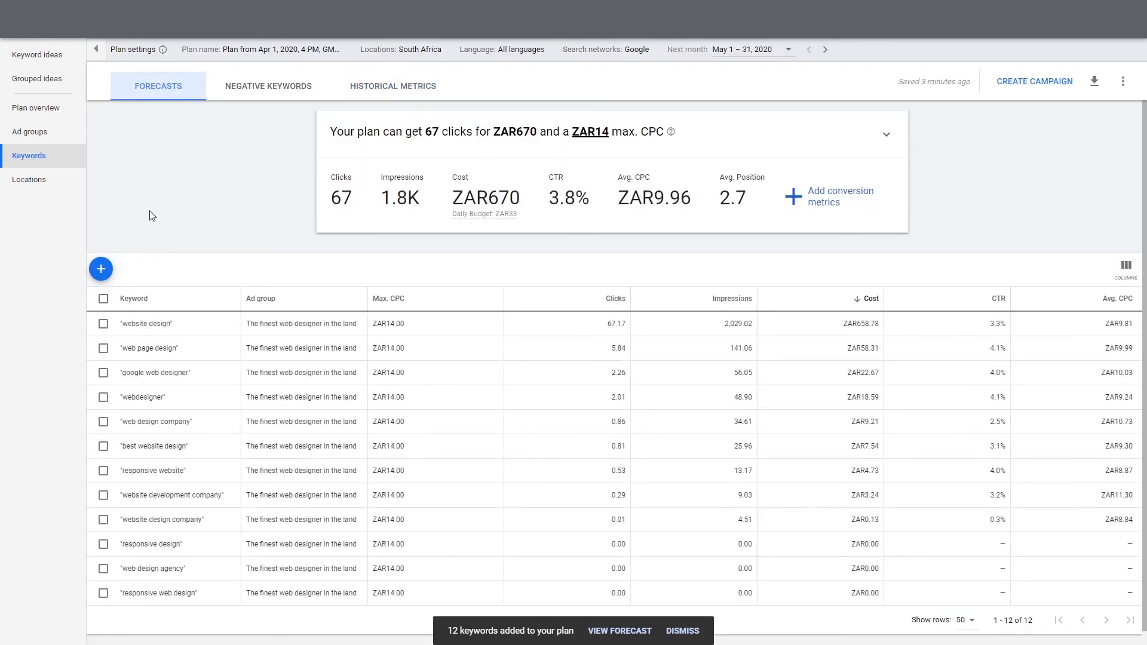
pyautogui.scroll(-1, 153, 216)
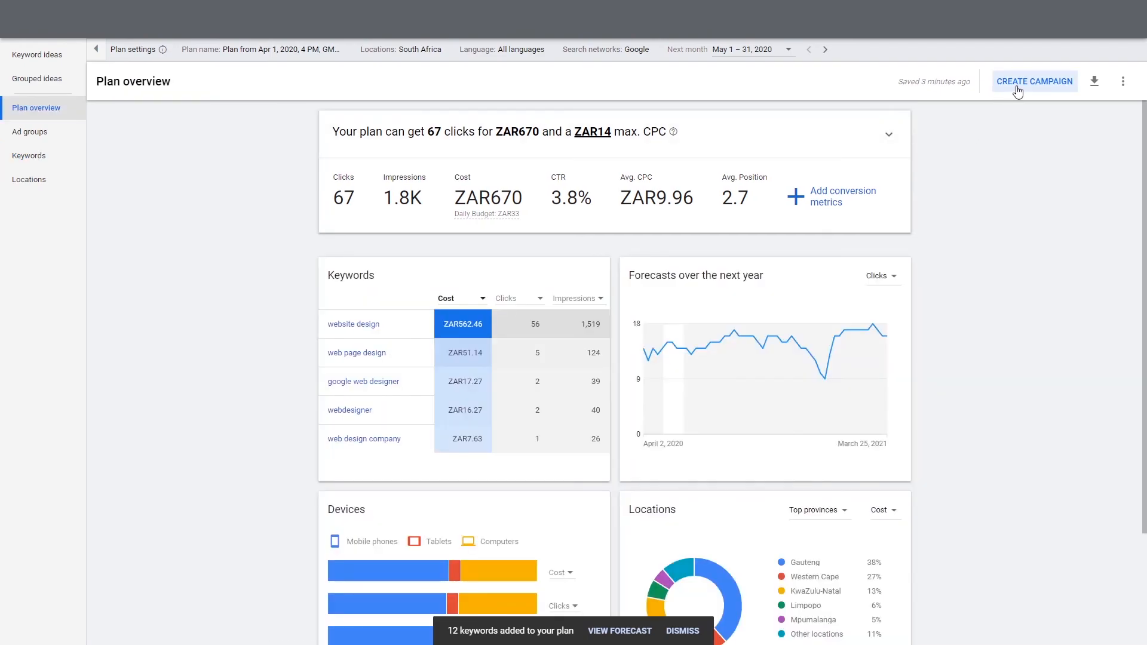
# Step: Set up a new campaign from the plan named "Youtube Test" with the recommended average daily budget of ZAR33.13
pyautogui.click(1017, 90)
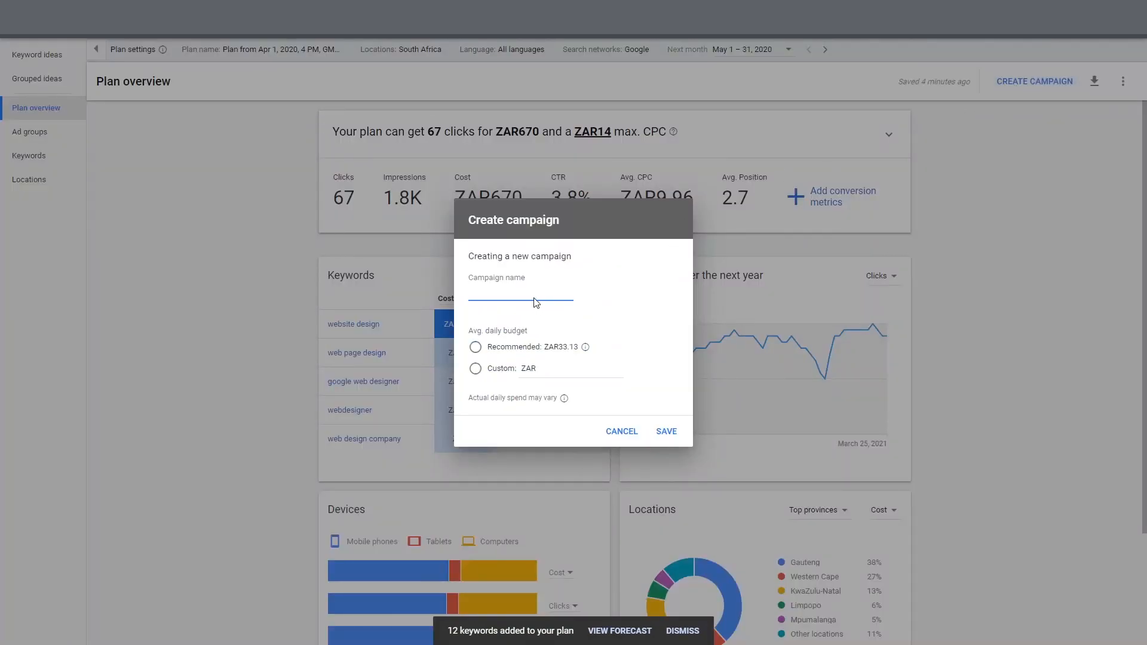
pyautogui.write('Youtube Test')
pyautogui.click(476, 347)
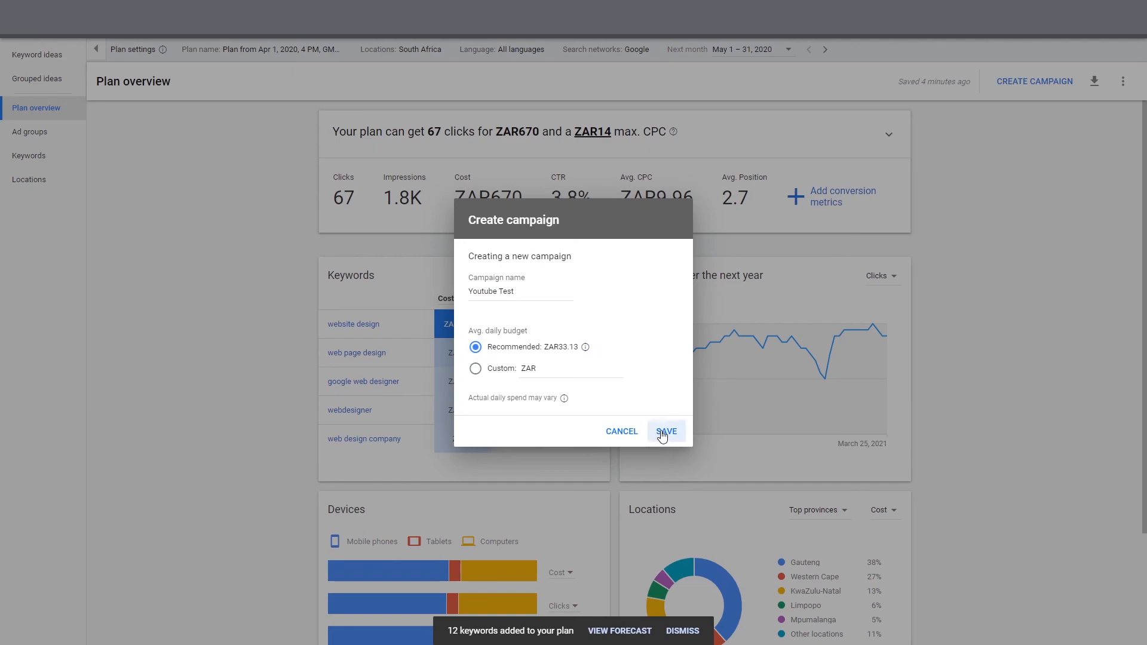